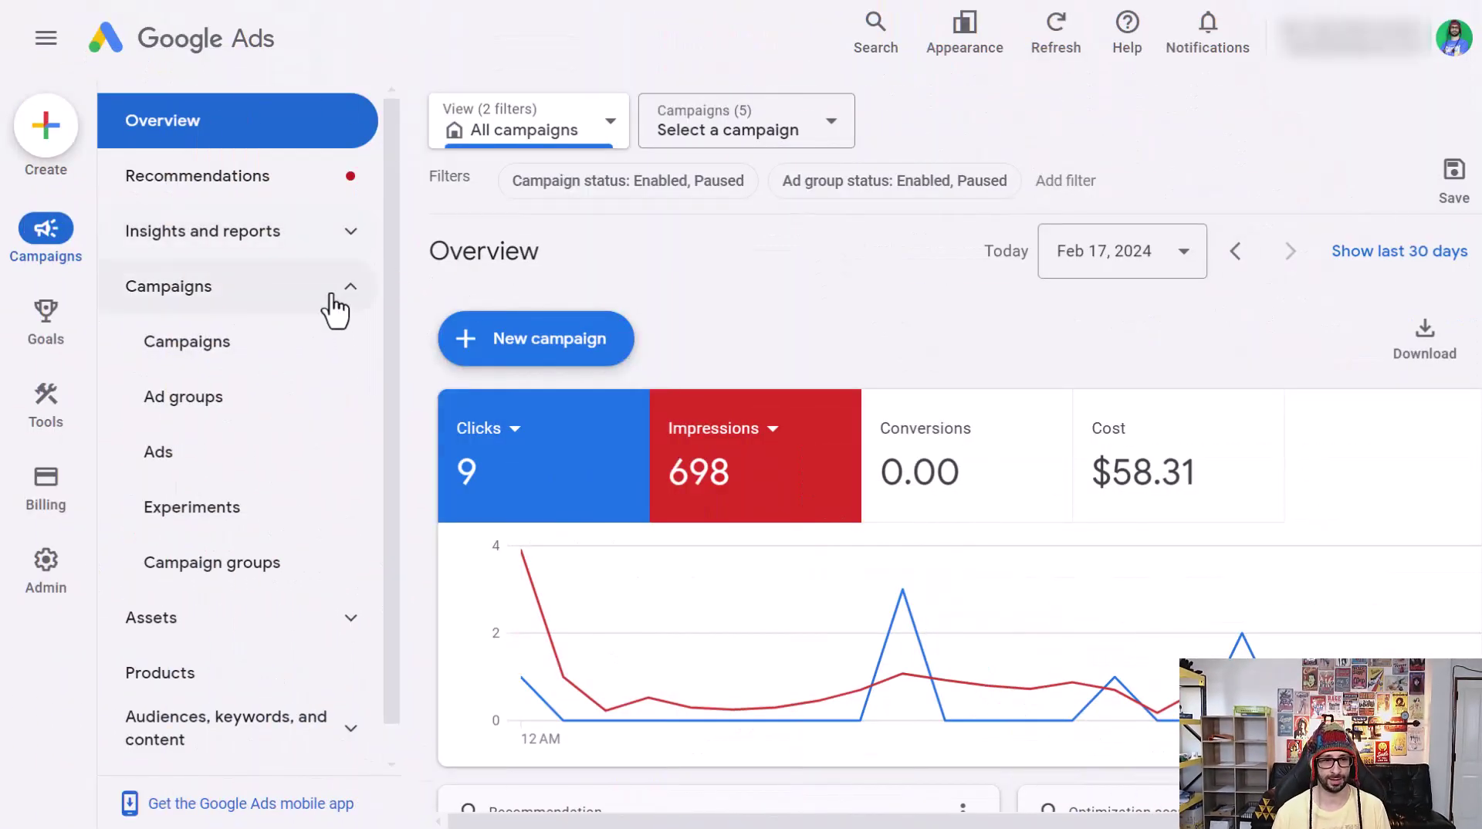
# Step: Go to the US - Shopping - Generic campaign's Negative search keywords list
pyautogui.click(225, 364)
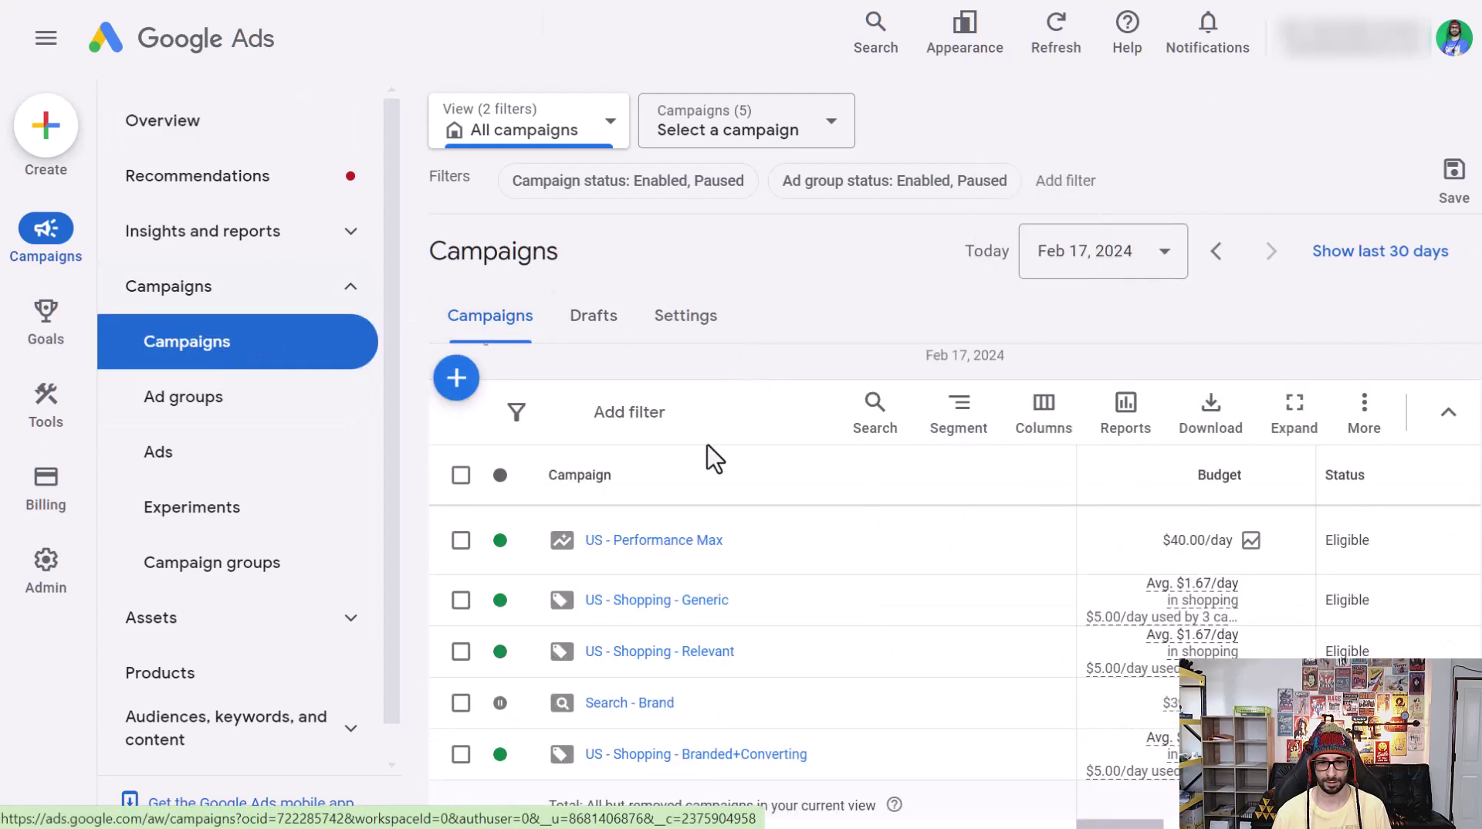
pyautogui.click(664, 605)
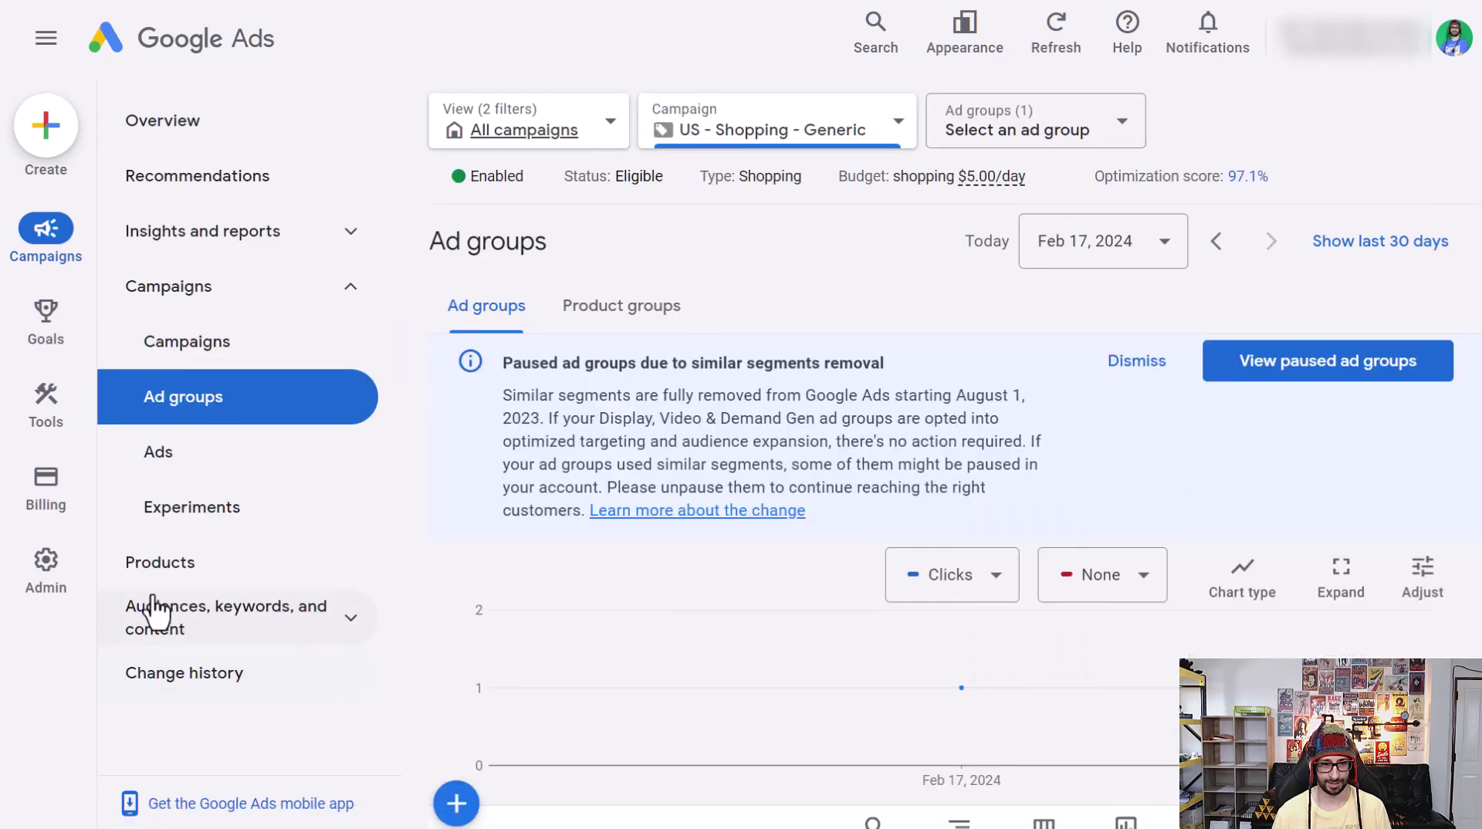
pyautogui.click(346, 621)
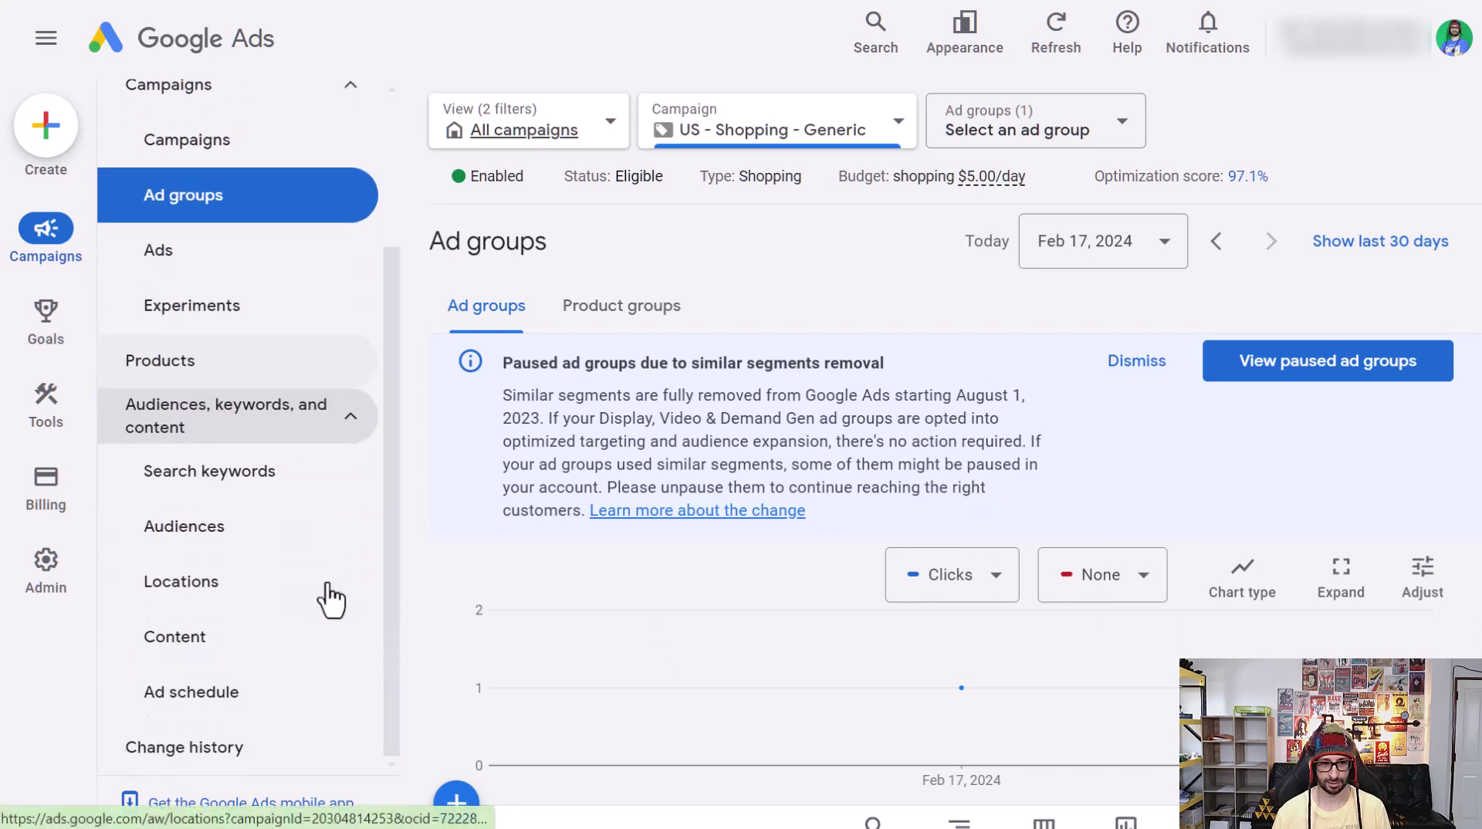
pyautogui.click(235, 488)
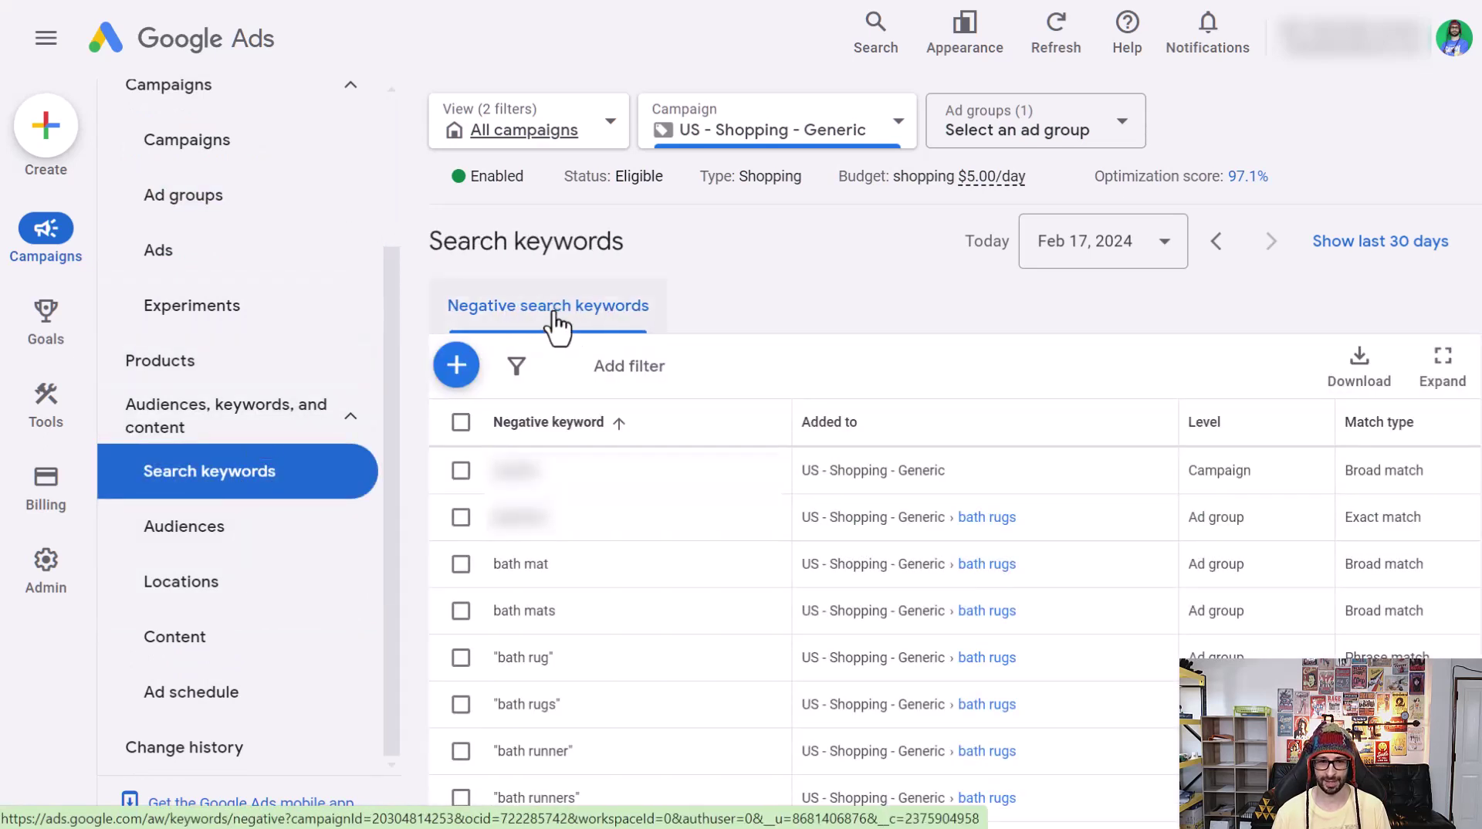
# Step: Add 'bath rugs' as an ad-group-level negative keyword on the bath rugs ad group and save
pyautogui.click(457, 365)
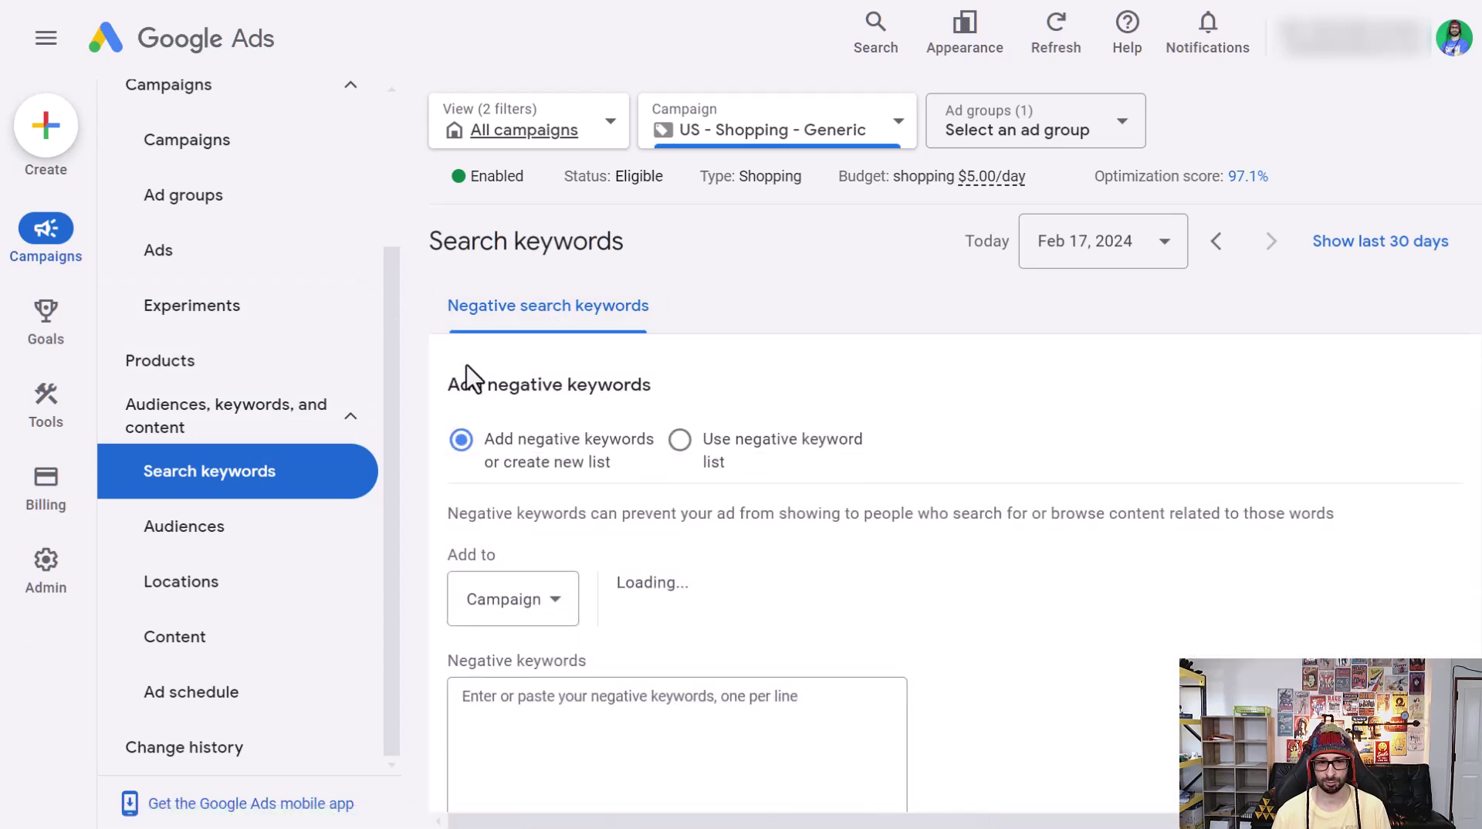
pyautogui.scroll(-2, 812, 552)
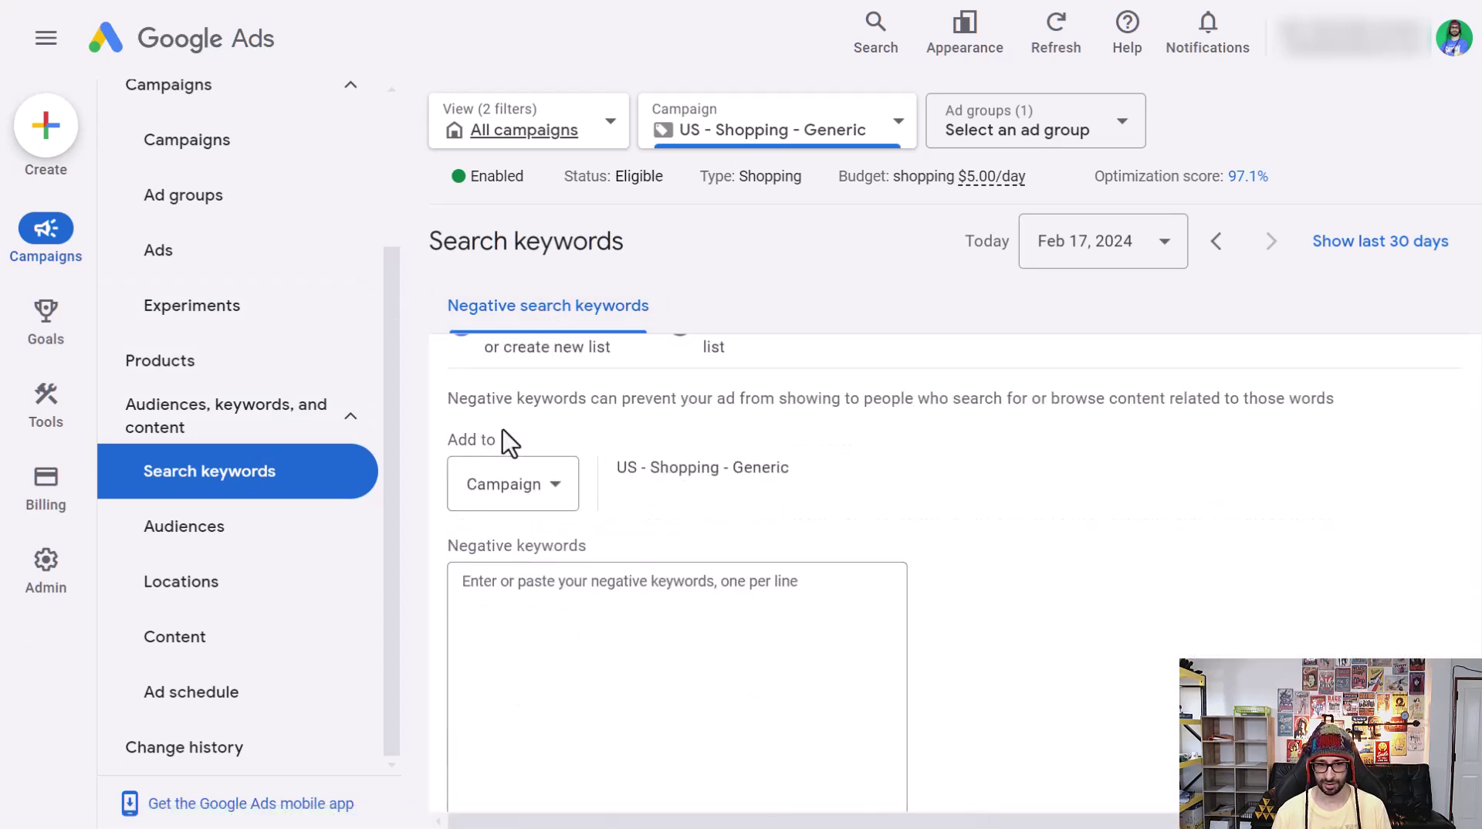
pyautogui.click(518, 490)
pyautogui.click(503, 574)
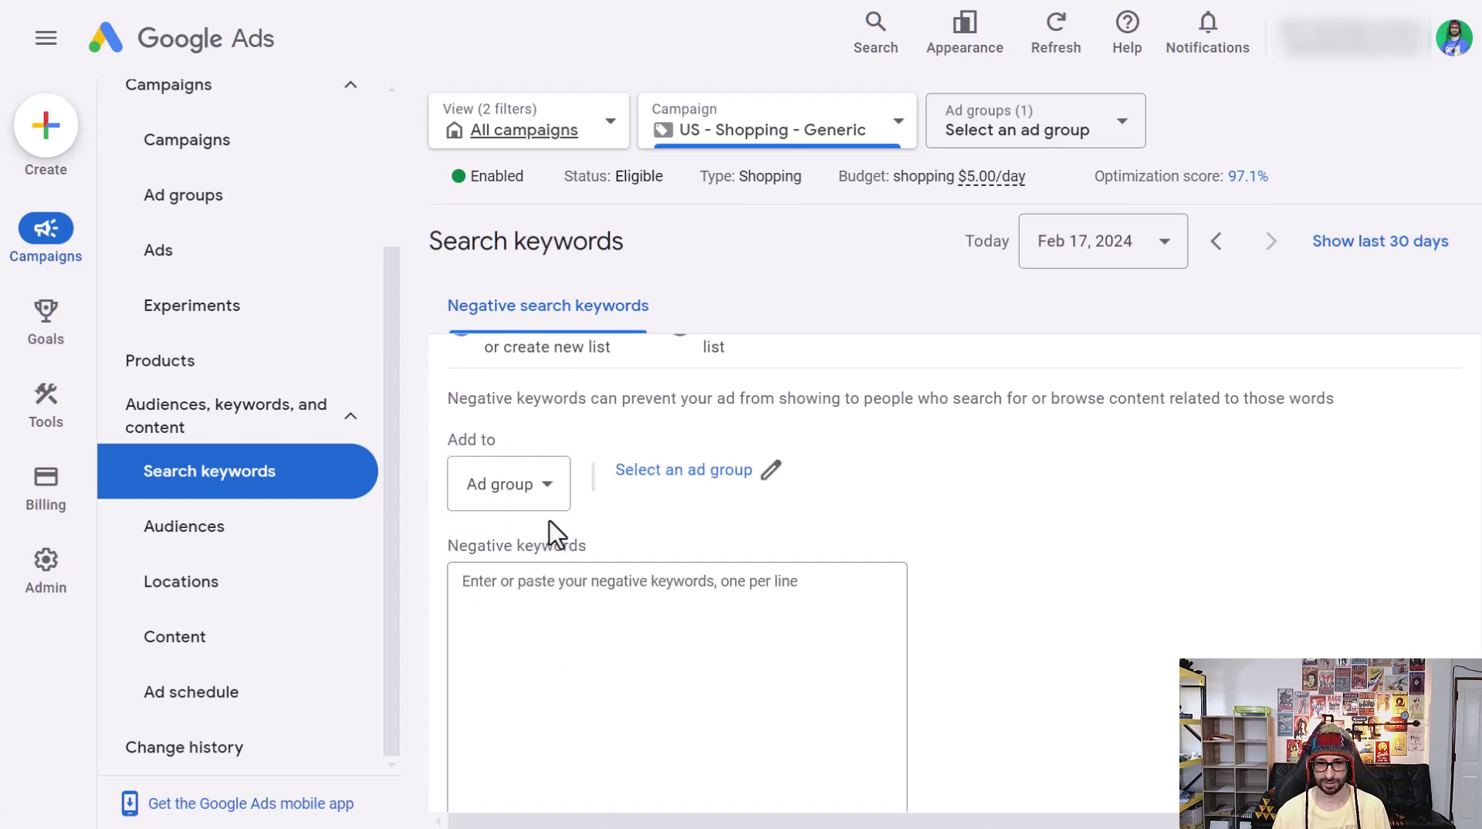
pyautogui.click(726, 474)
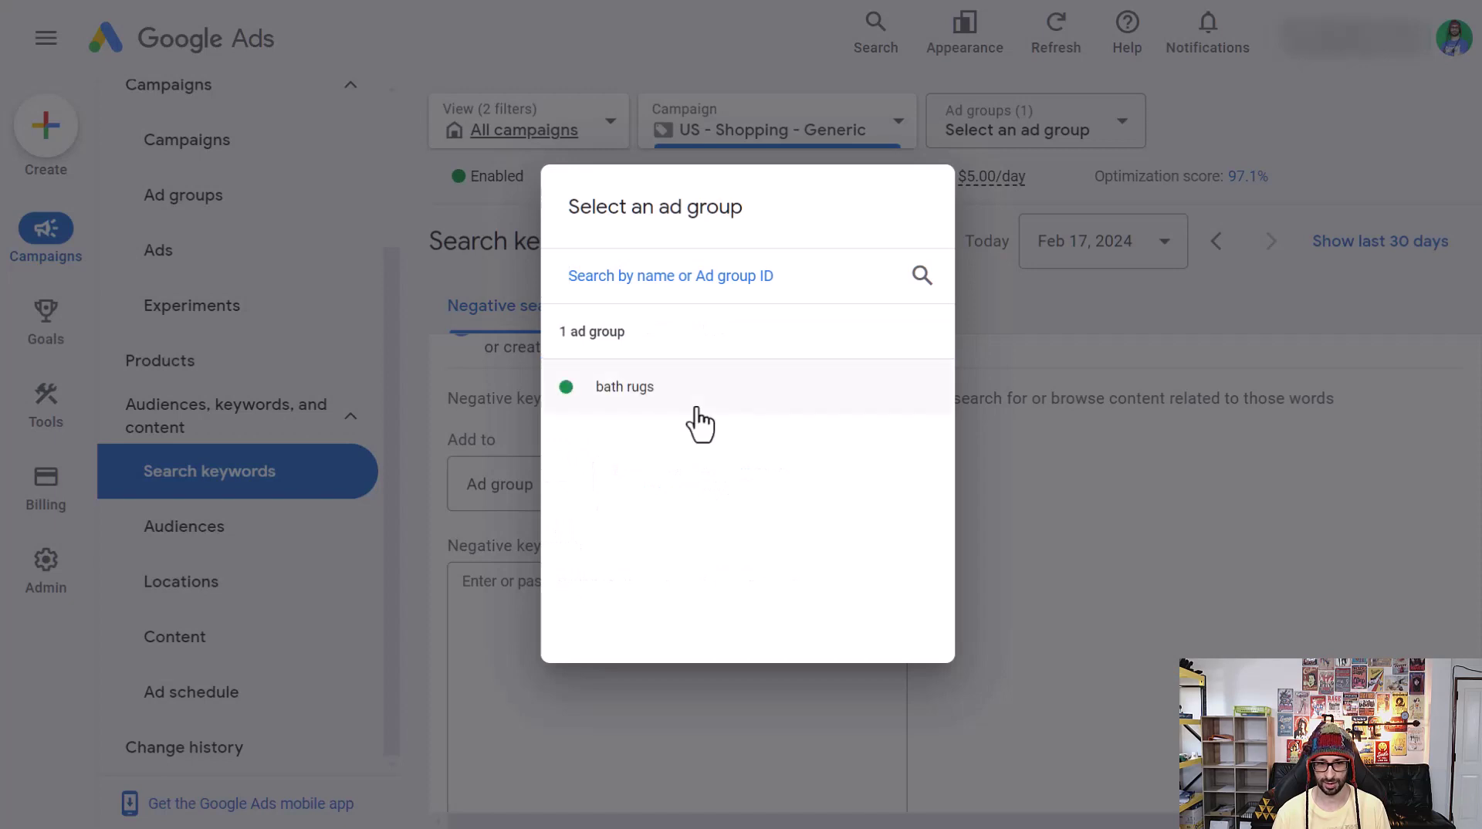
pyautogui.click(628, 394)
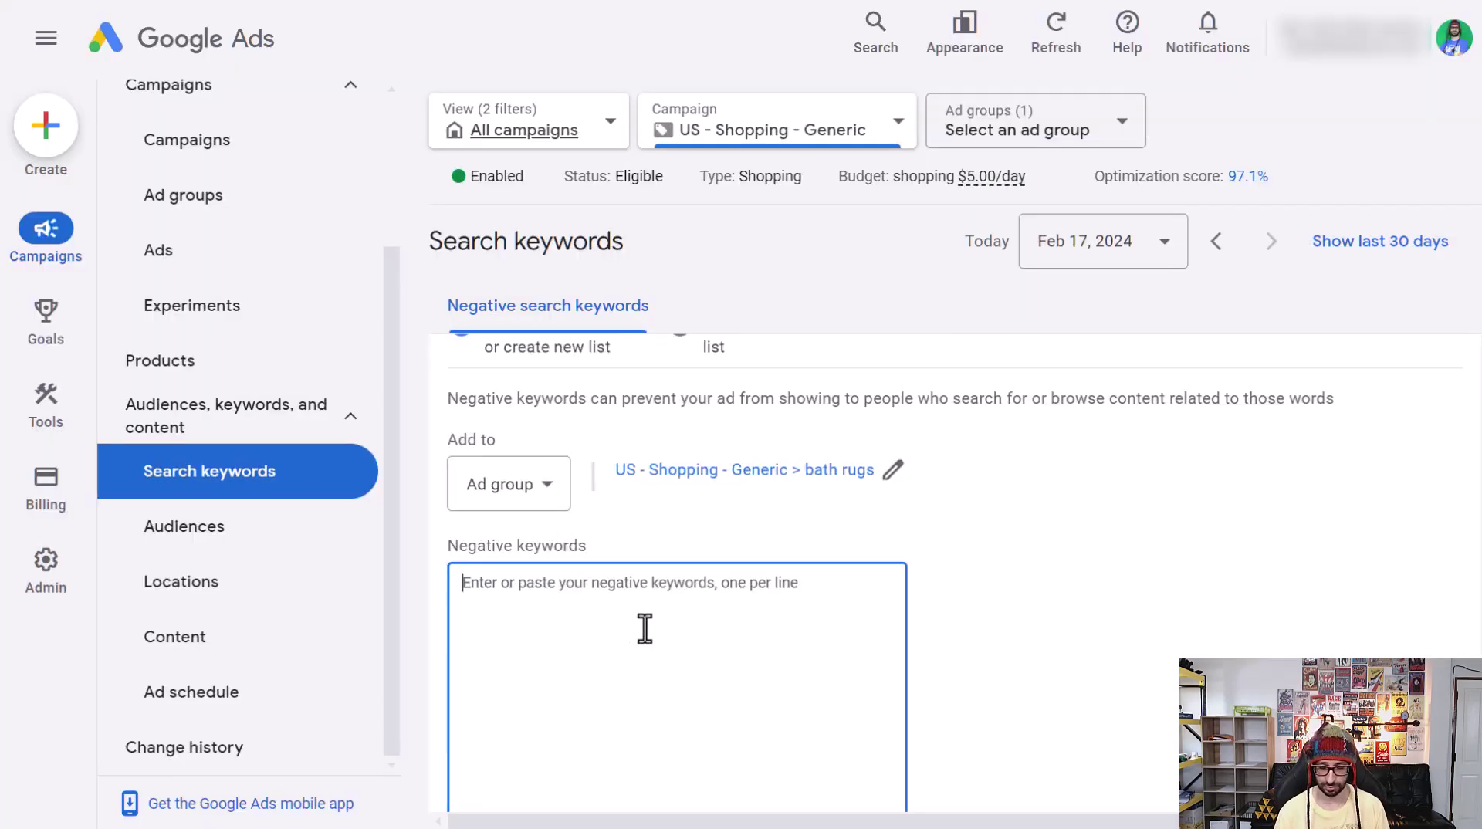
pyautogui.write('bath rugs')
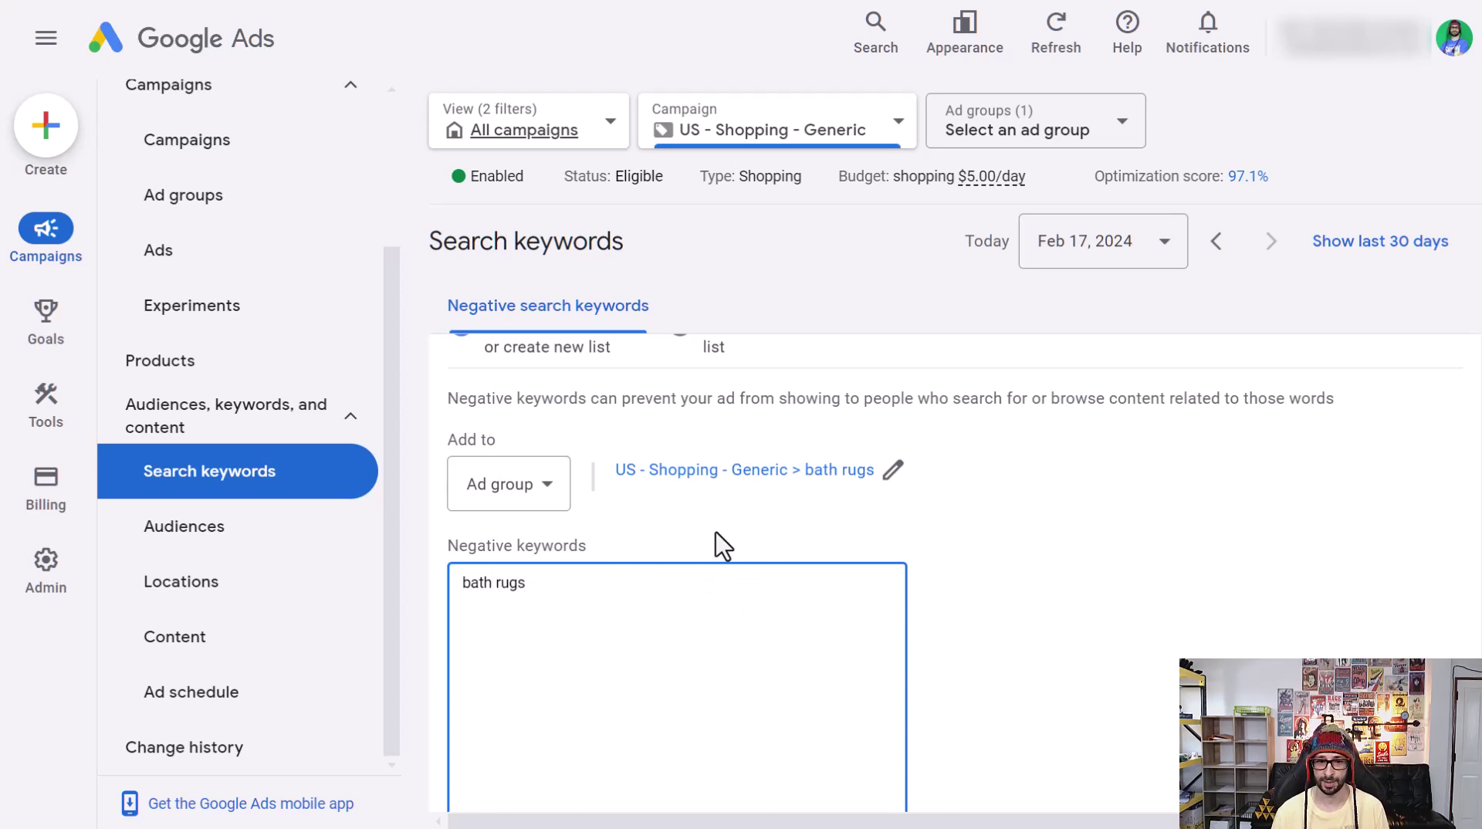
pyautogui.scroll(-5, 857, 486)
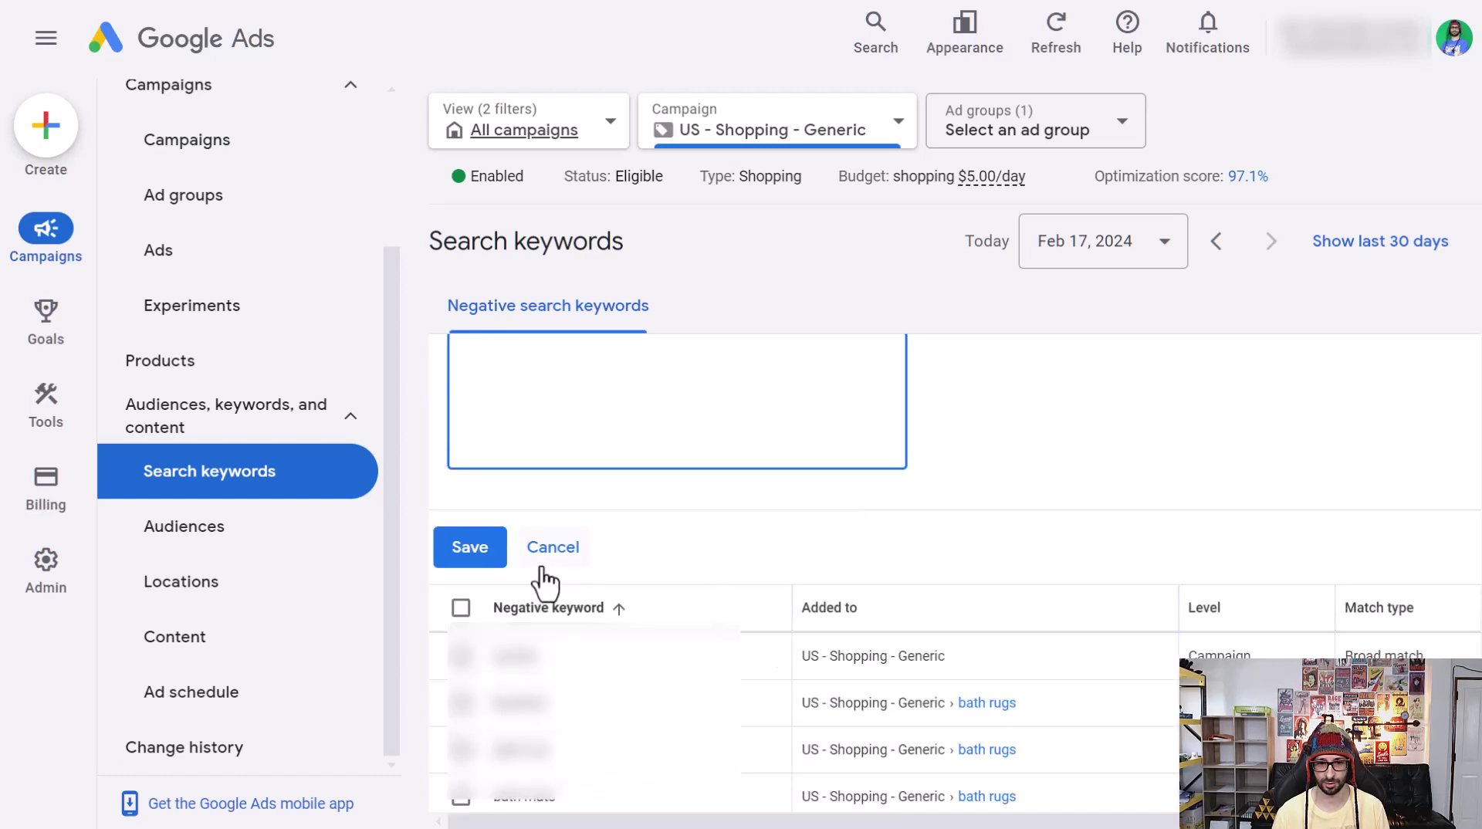
pyautogui.click(470, 550)
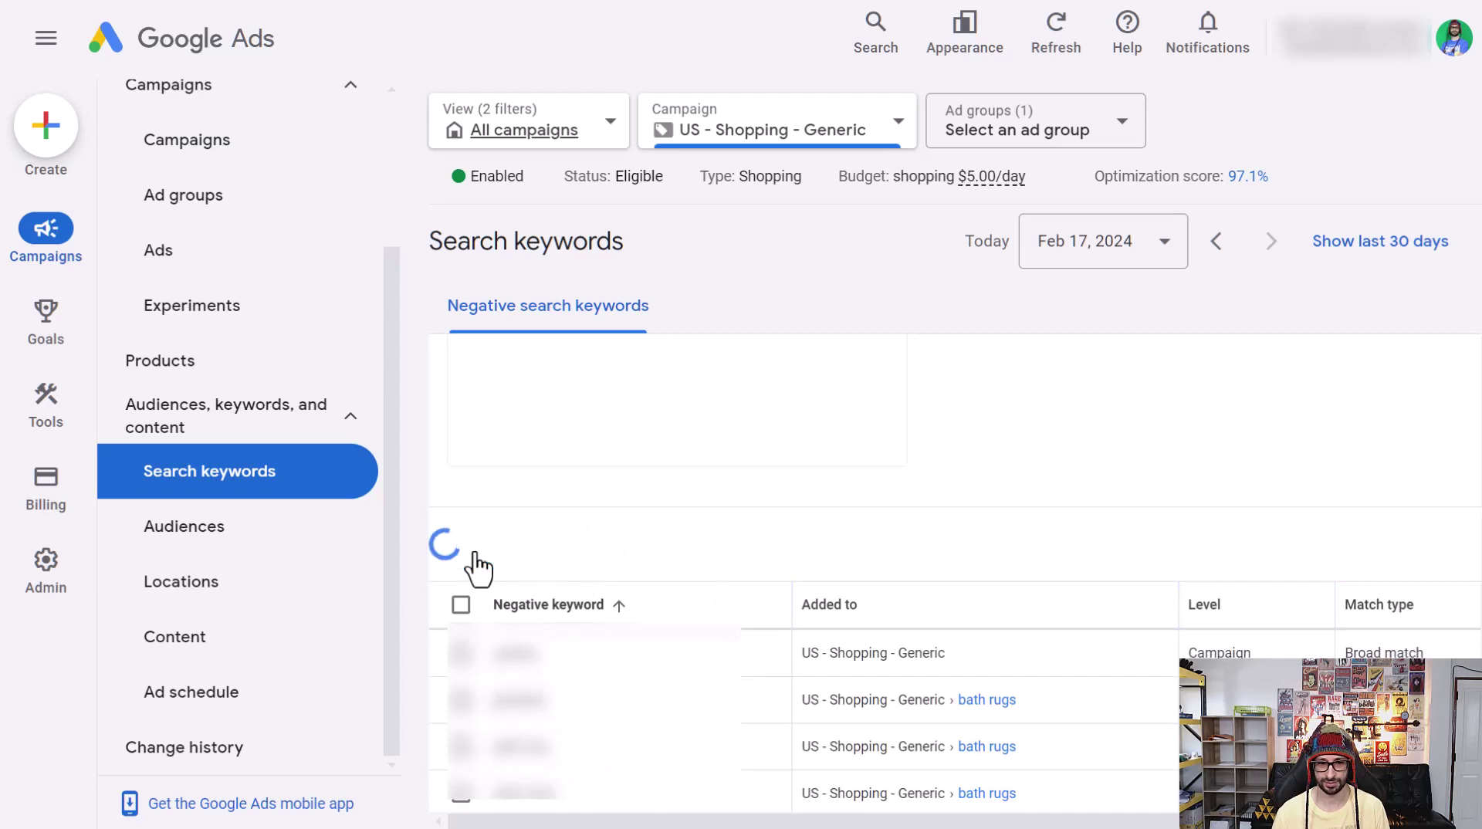
pyautogui.scroll(-5, 738, 581)
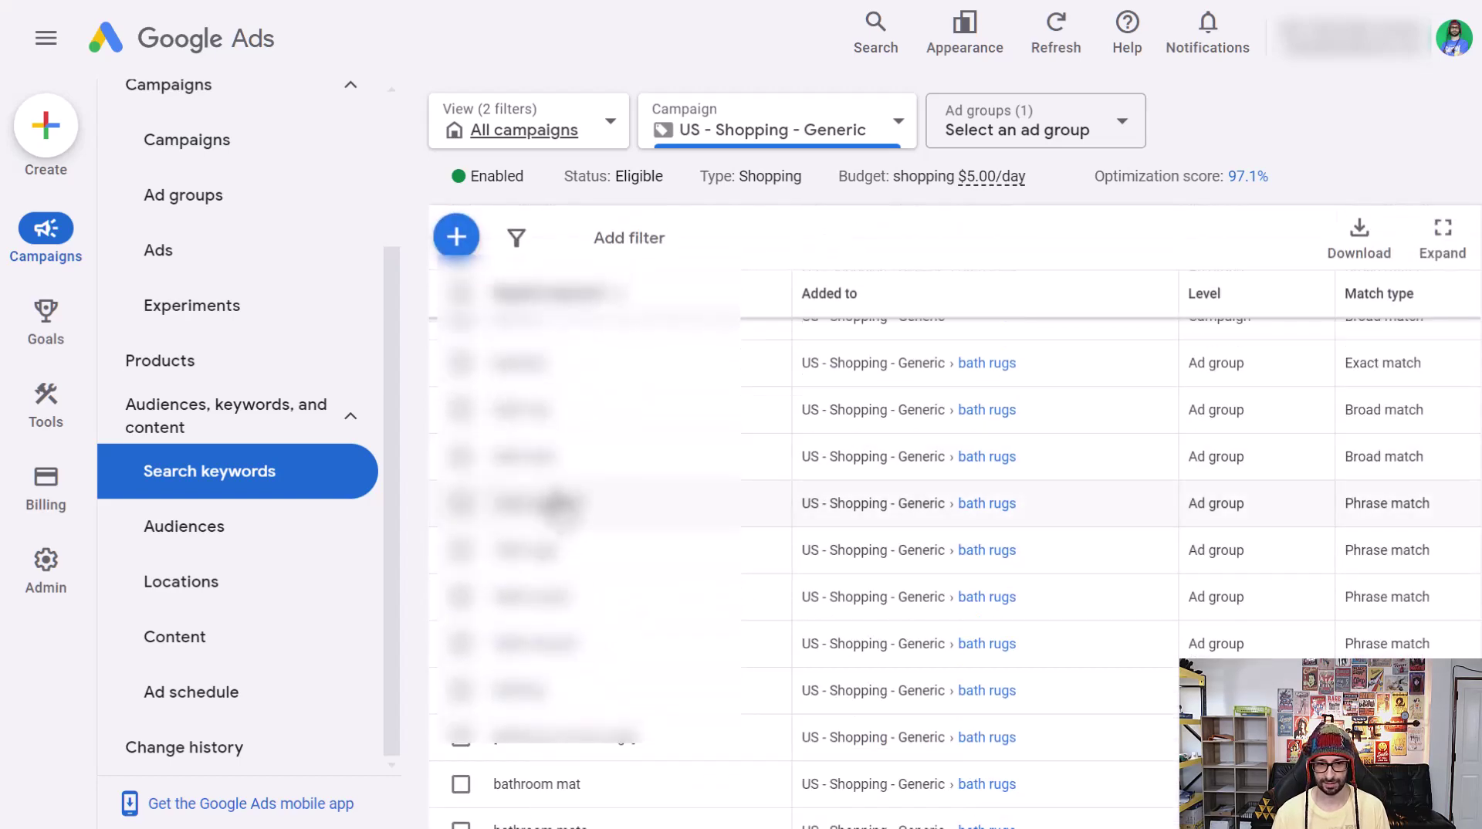
# Step: Scroll back up to the top of the negative keyword table
pyautogui.scroll(5, 563, 503)
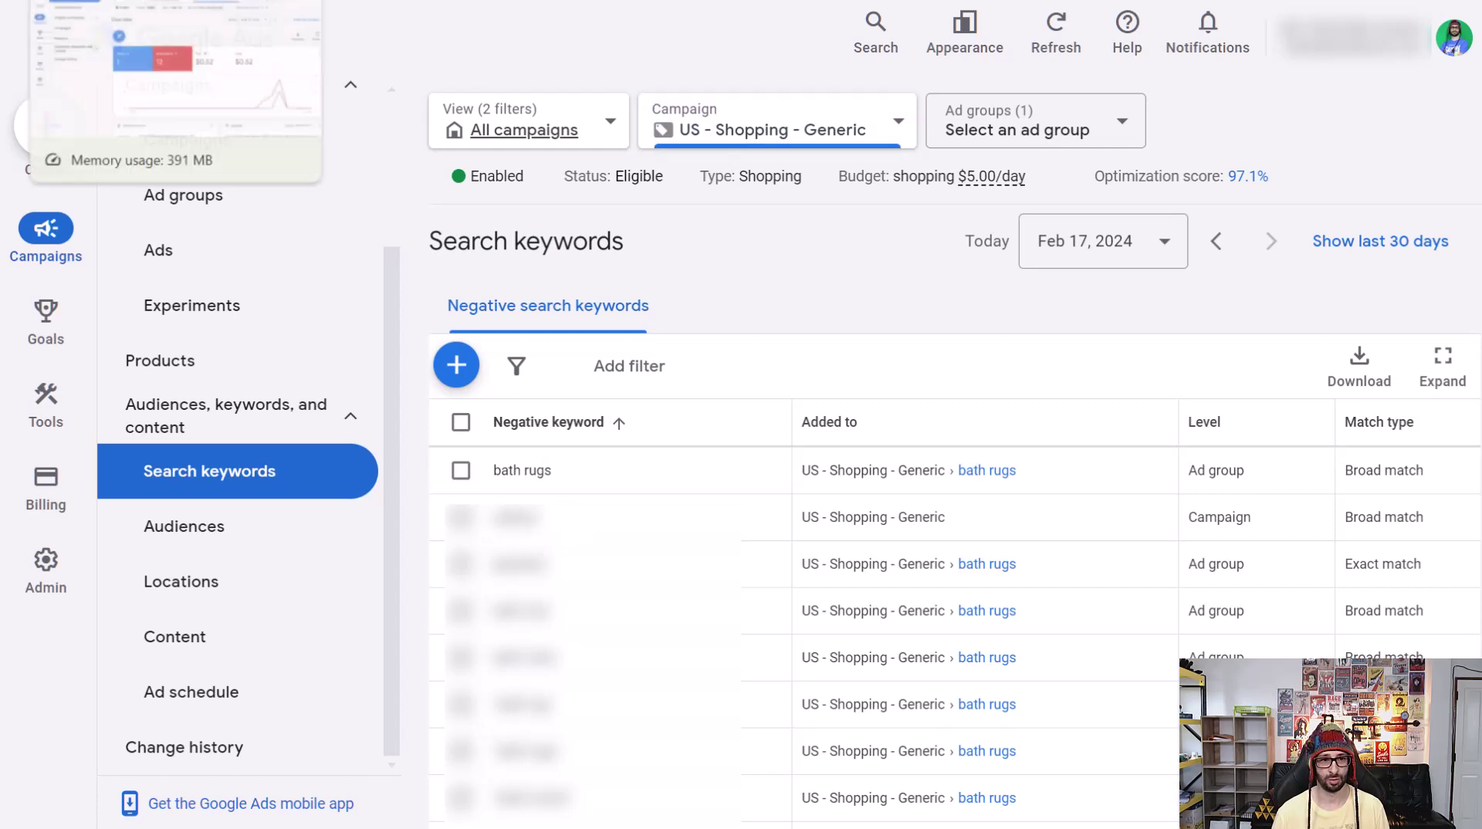
# Step: Switch to the All campaigns view and open the US - Performance Max campaign
pyautogui.click(197, 146)
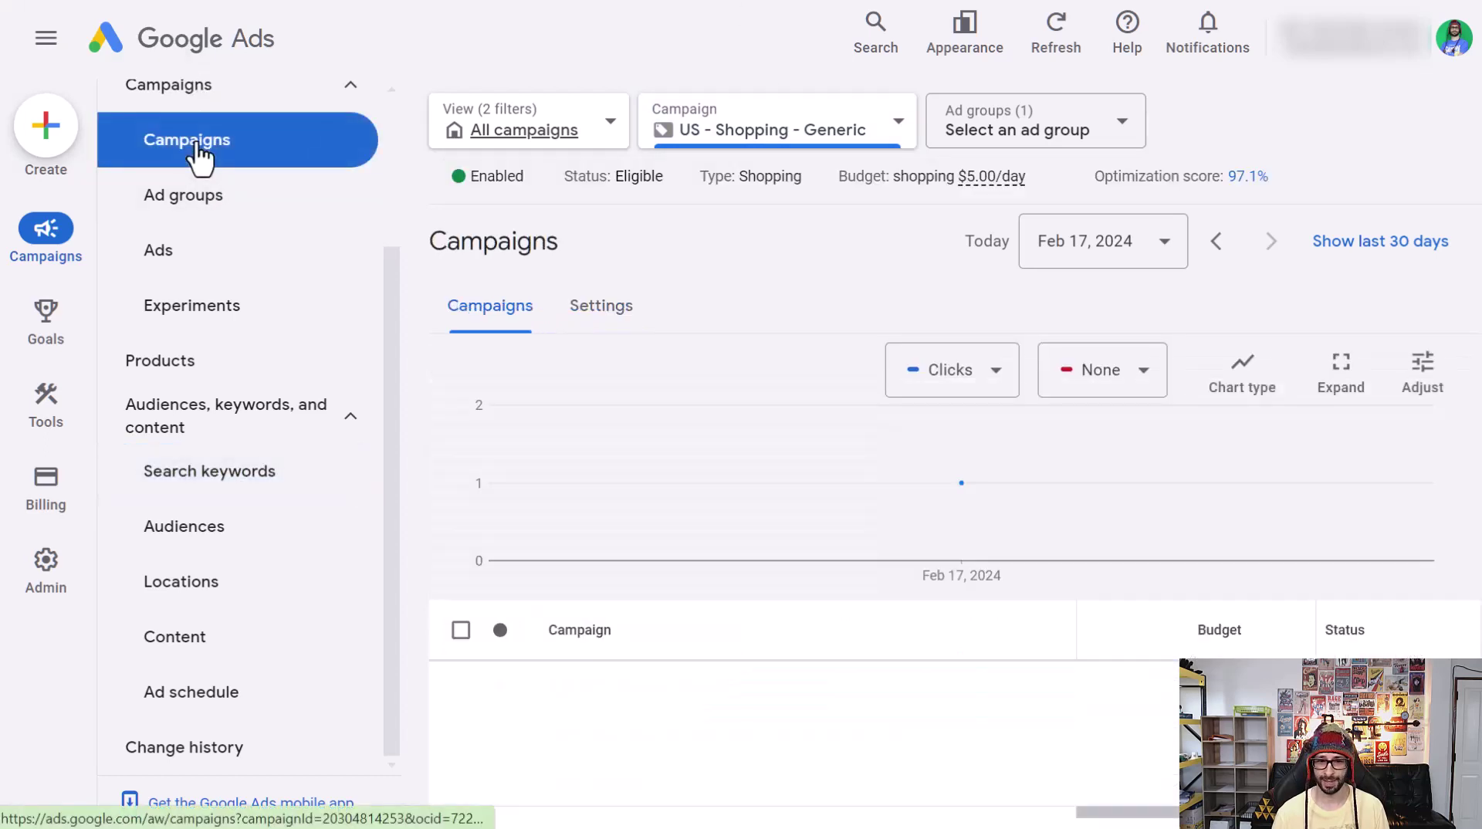
pyautogui.scroll(-3, 699, 386)
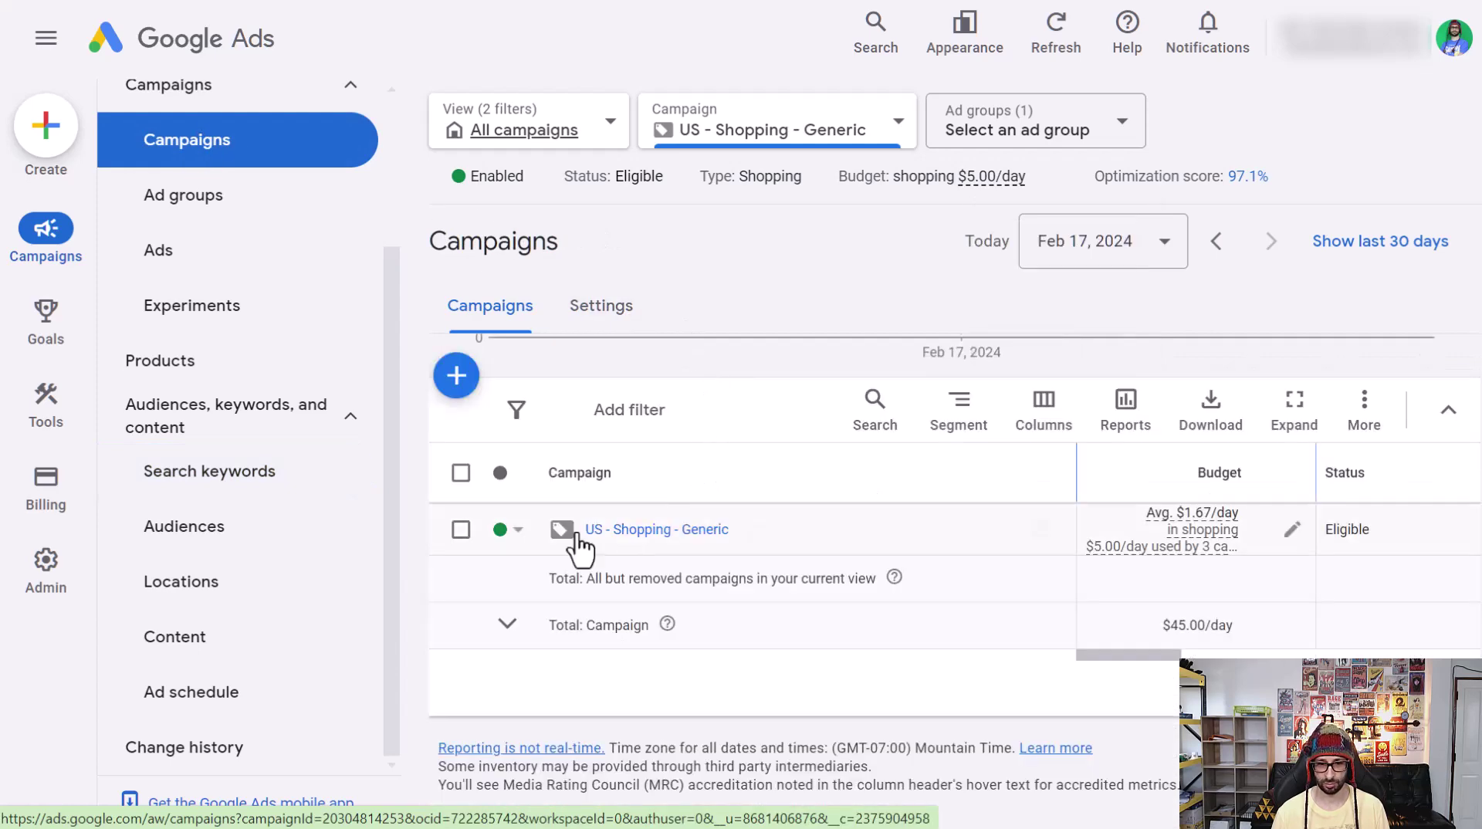
pyautogui.click(544, 133)
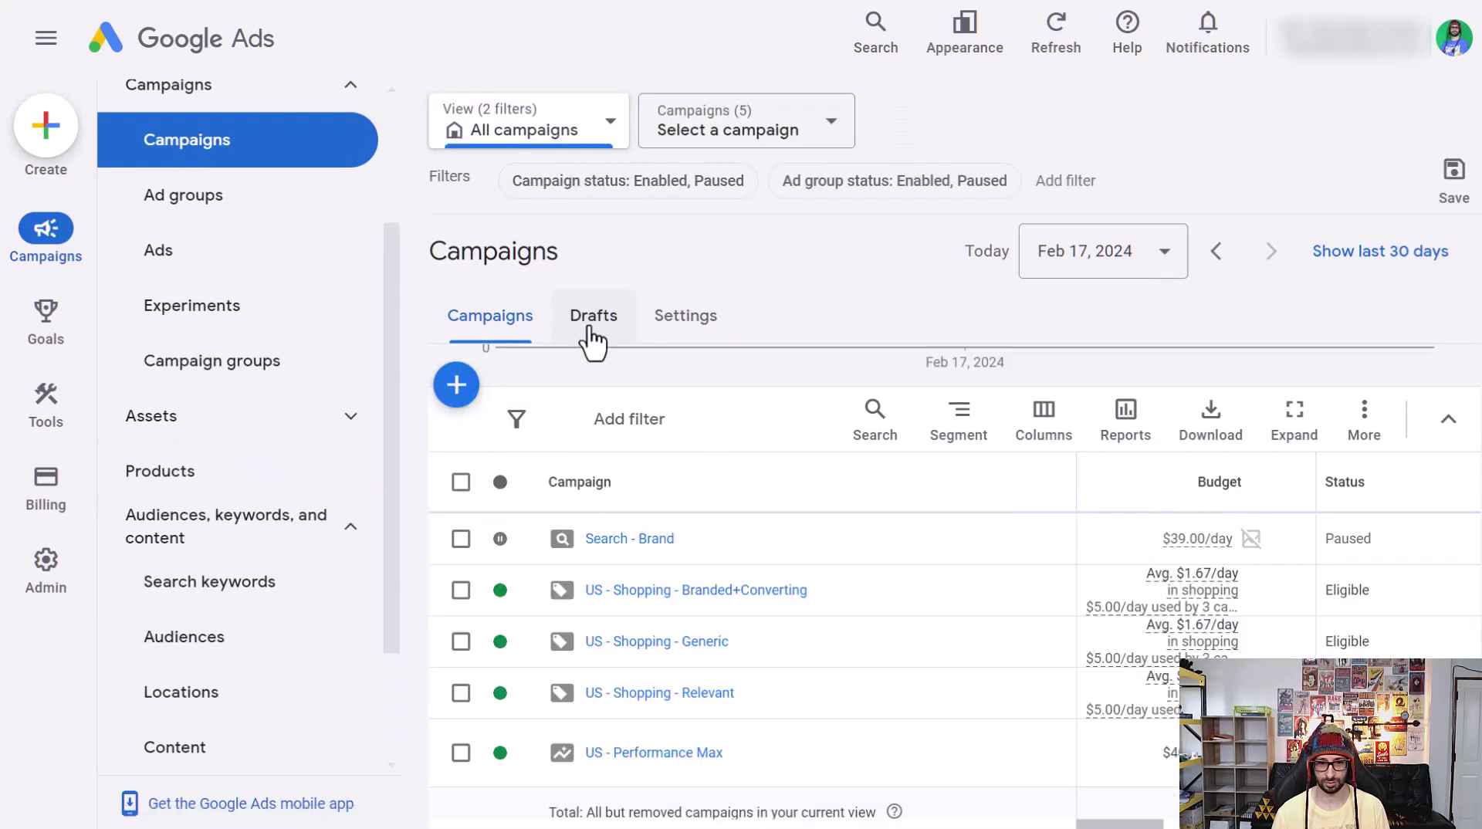
pyautogui.click(663, 763)
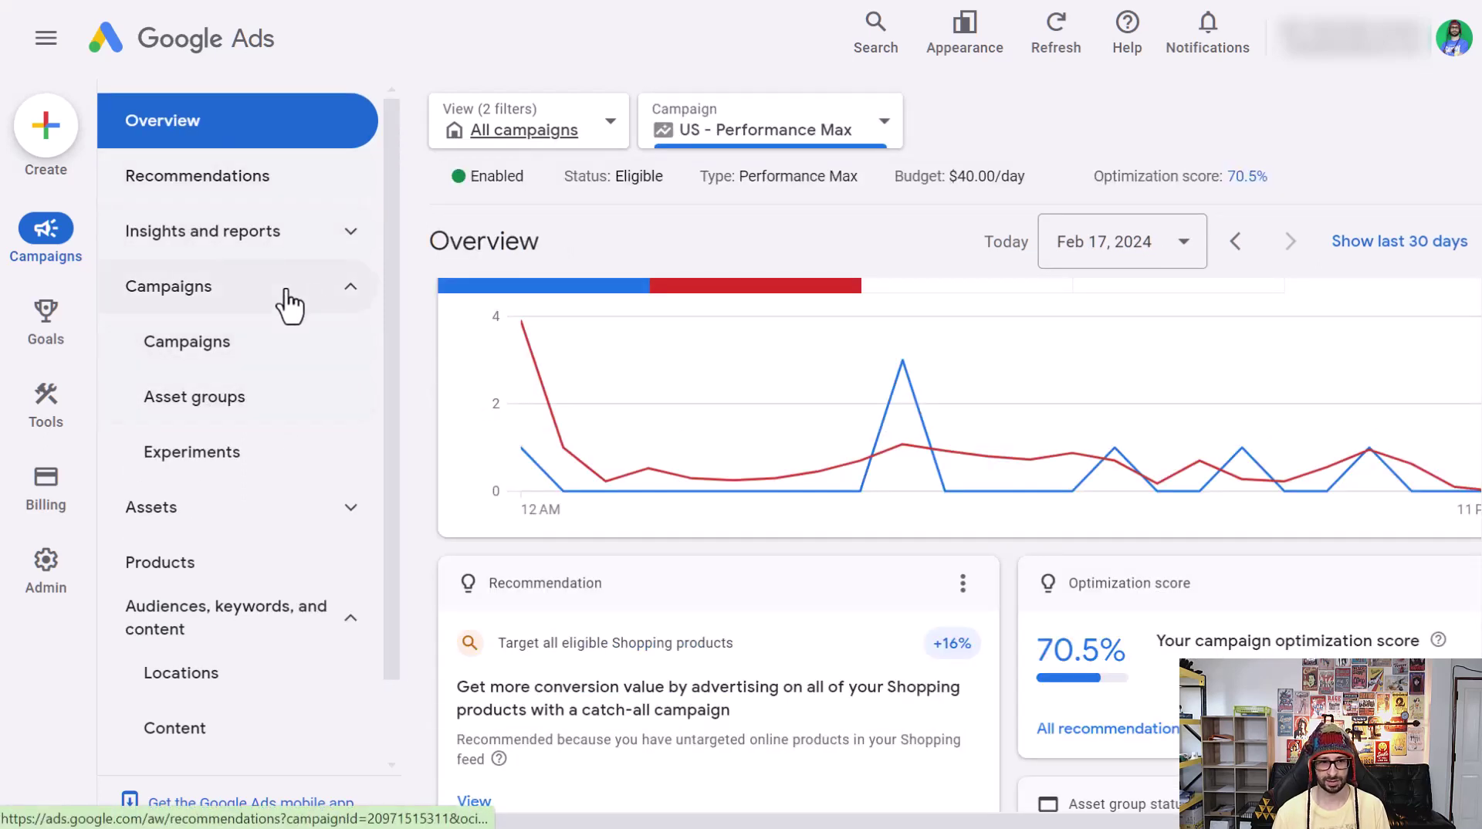
pyautogui.scroll(-1, 255, 602)
pyautogui.scroll(1, 245, 605)
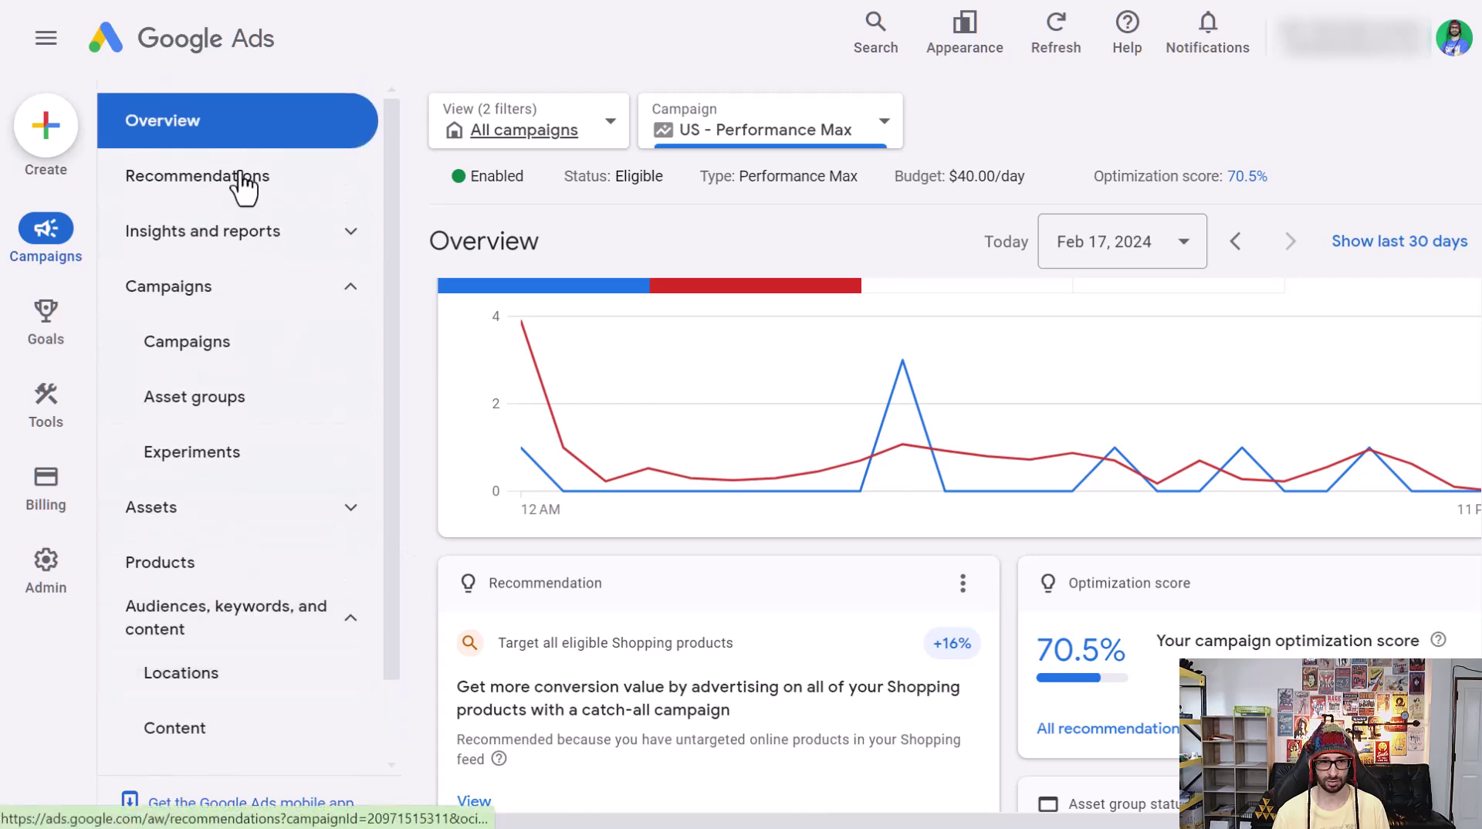
# Step: Return to the account-wide Campaigns list, keeping the All campaigns view
pyautogui.click(553, 139)
pyautogui.scroll(-5, 909, 585)
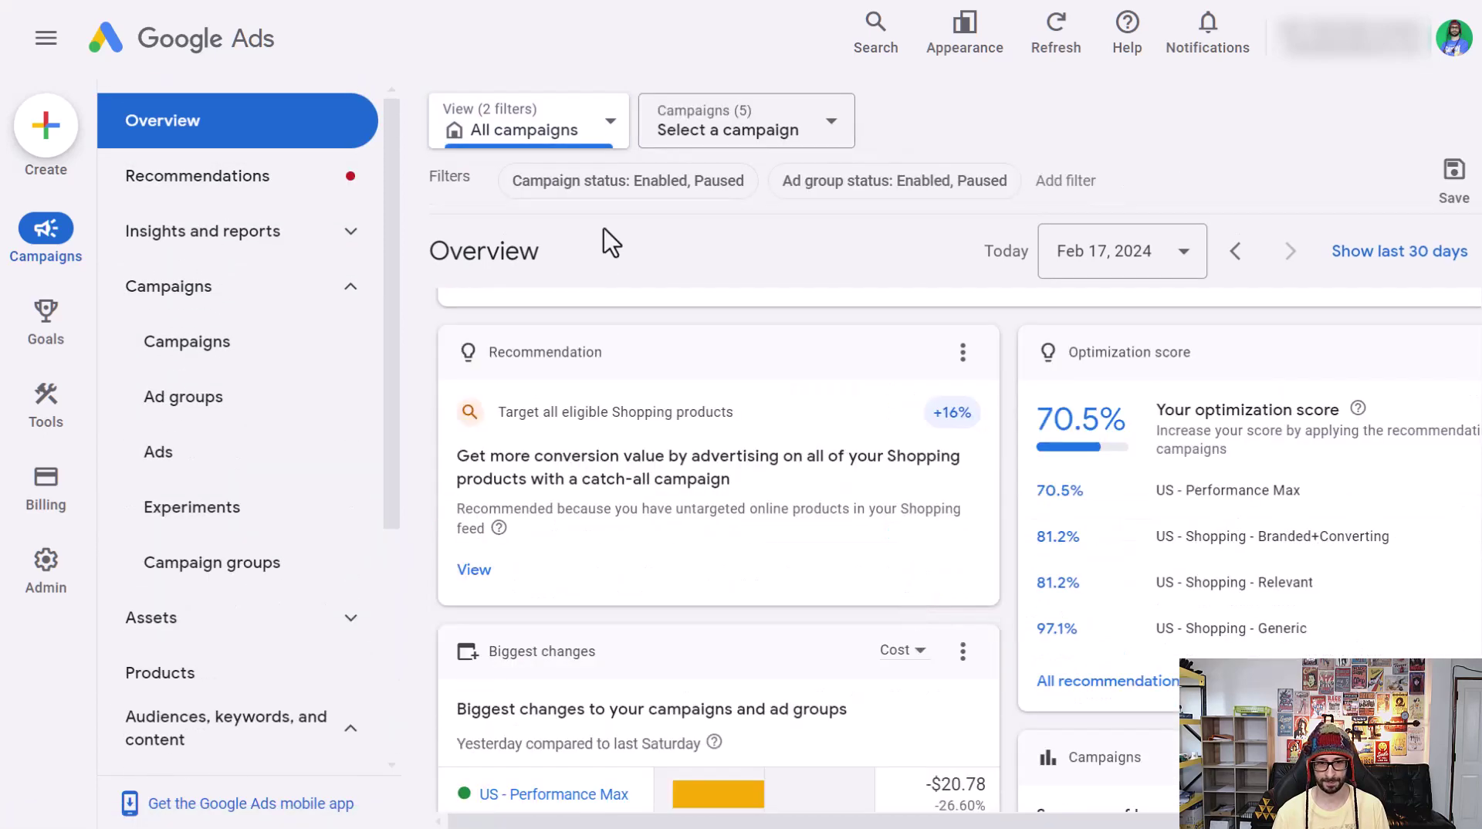
pyautogui.click(176, 291)
pyautogui.click(536, 139)
pyautogui.click(502, 301)
pyautogui.click(223, 303)
pyautogui.click(213, 342)
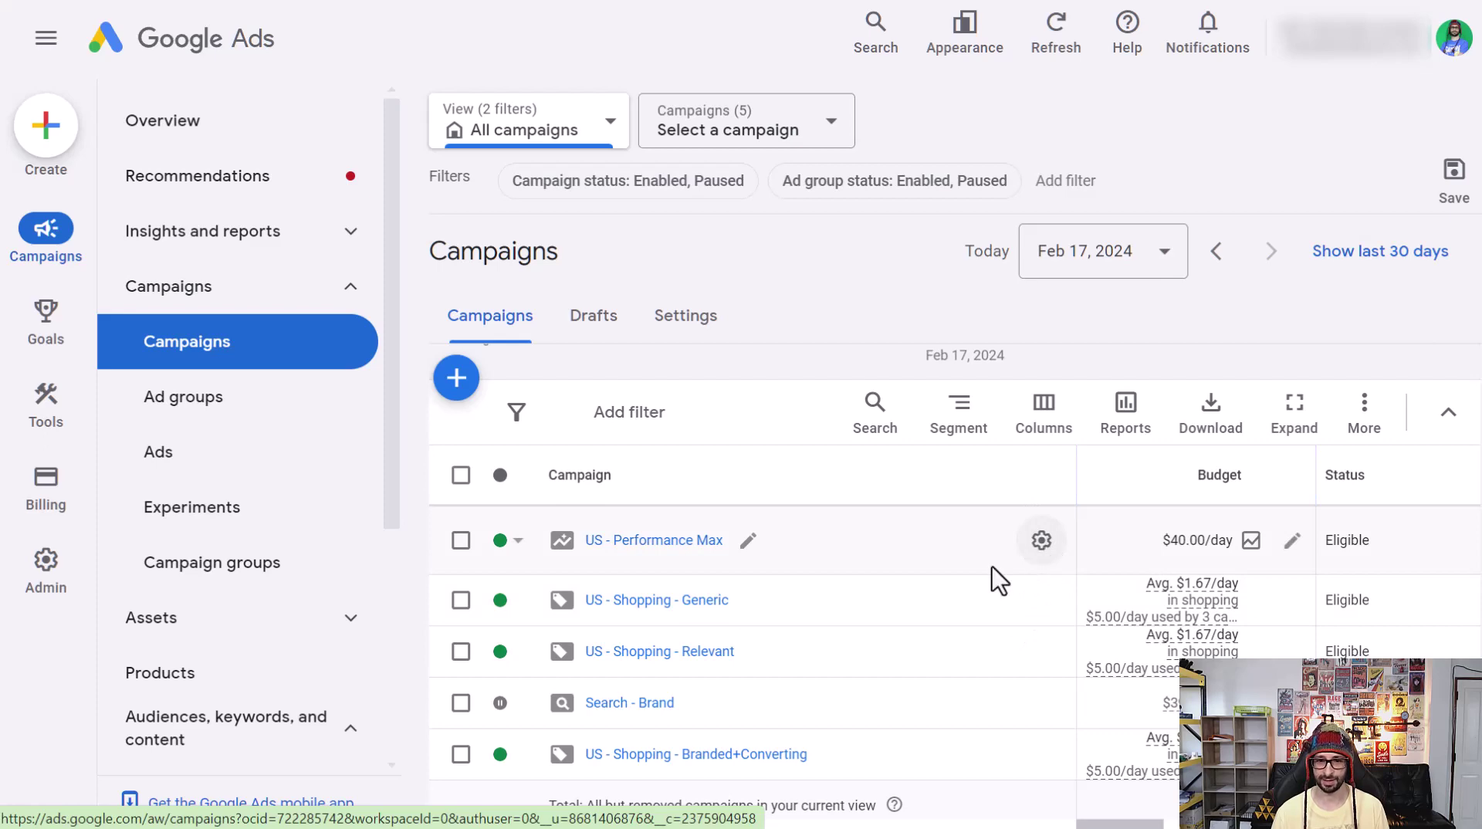
# Step: Open US - Performance Max settings and expand Additional settings to the Brand exclusions option
pyautogui.click(1041, 540)
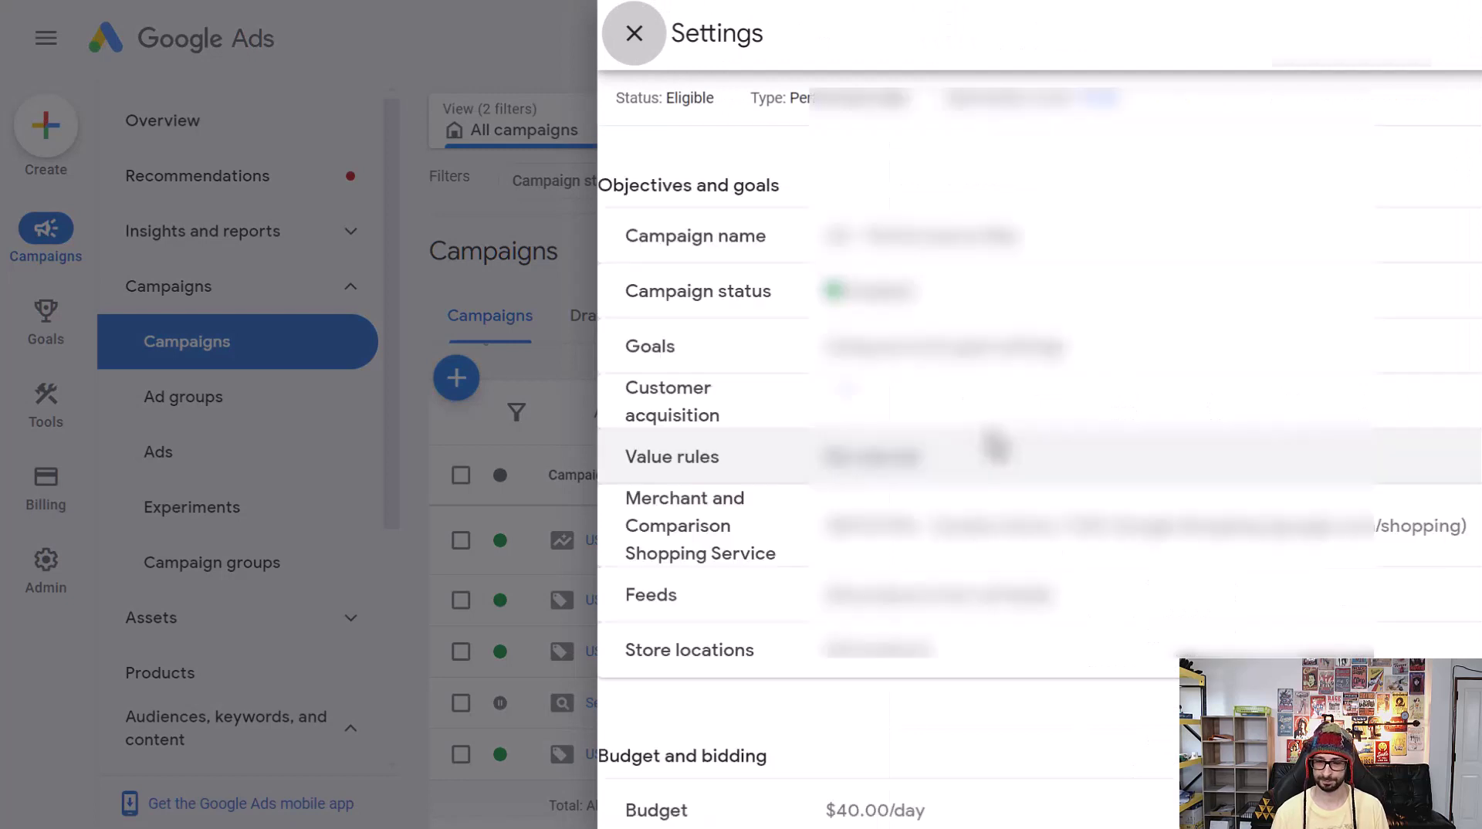
pyautogui.scroll(-6, 992, 448)
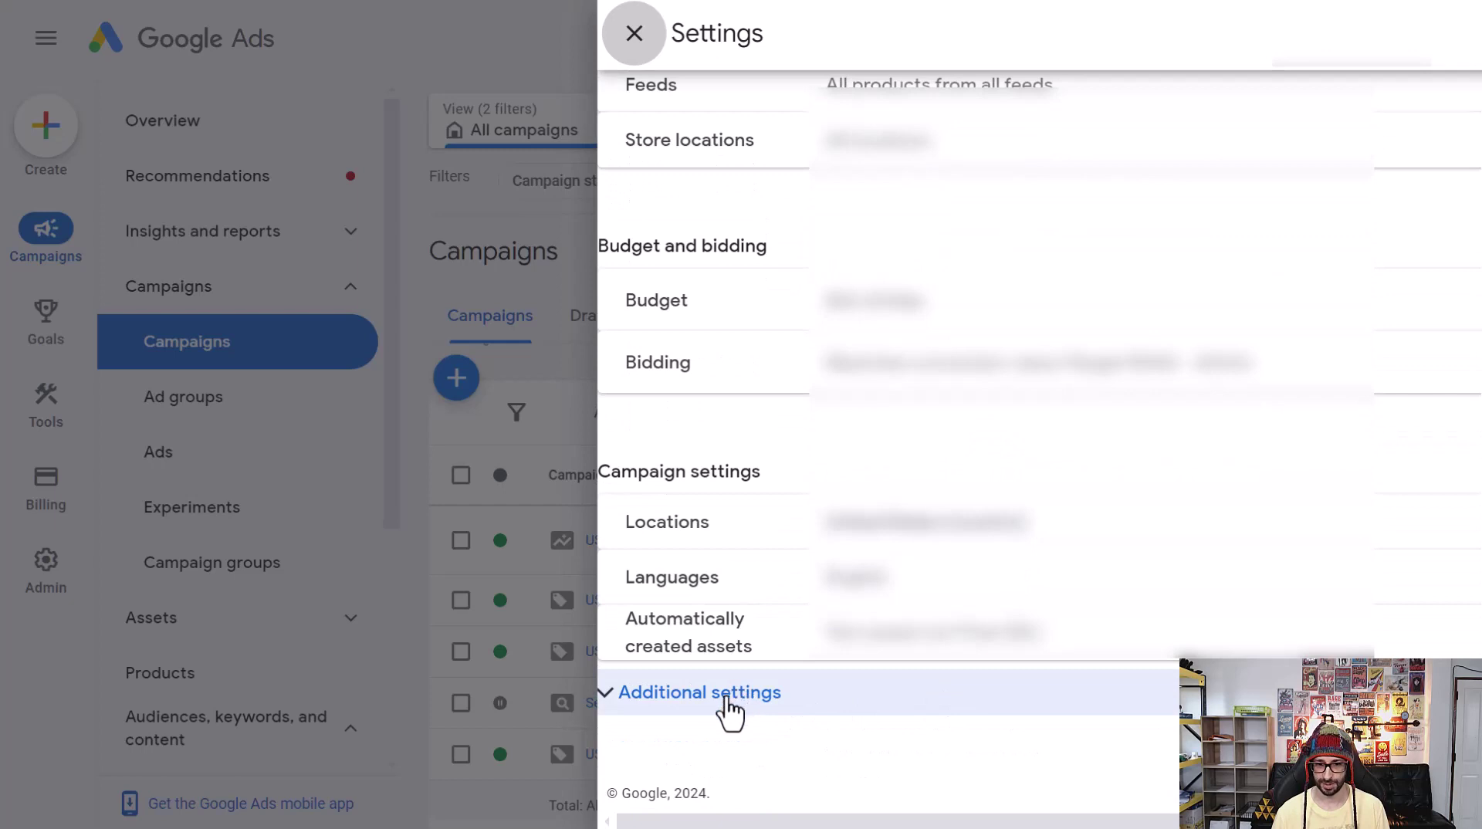
pyautogui.click(731, 695)
pyautogui.scroll(-3, 955, 454)
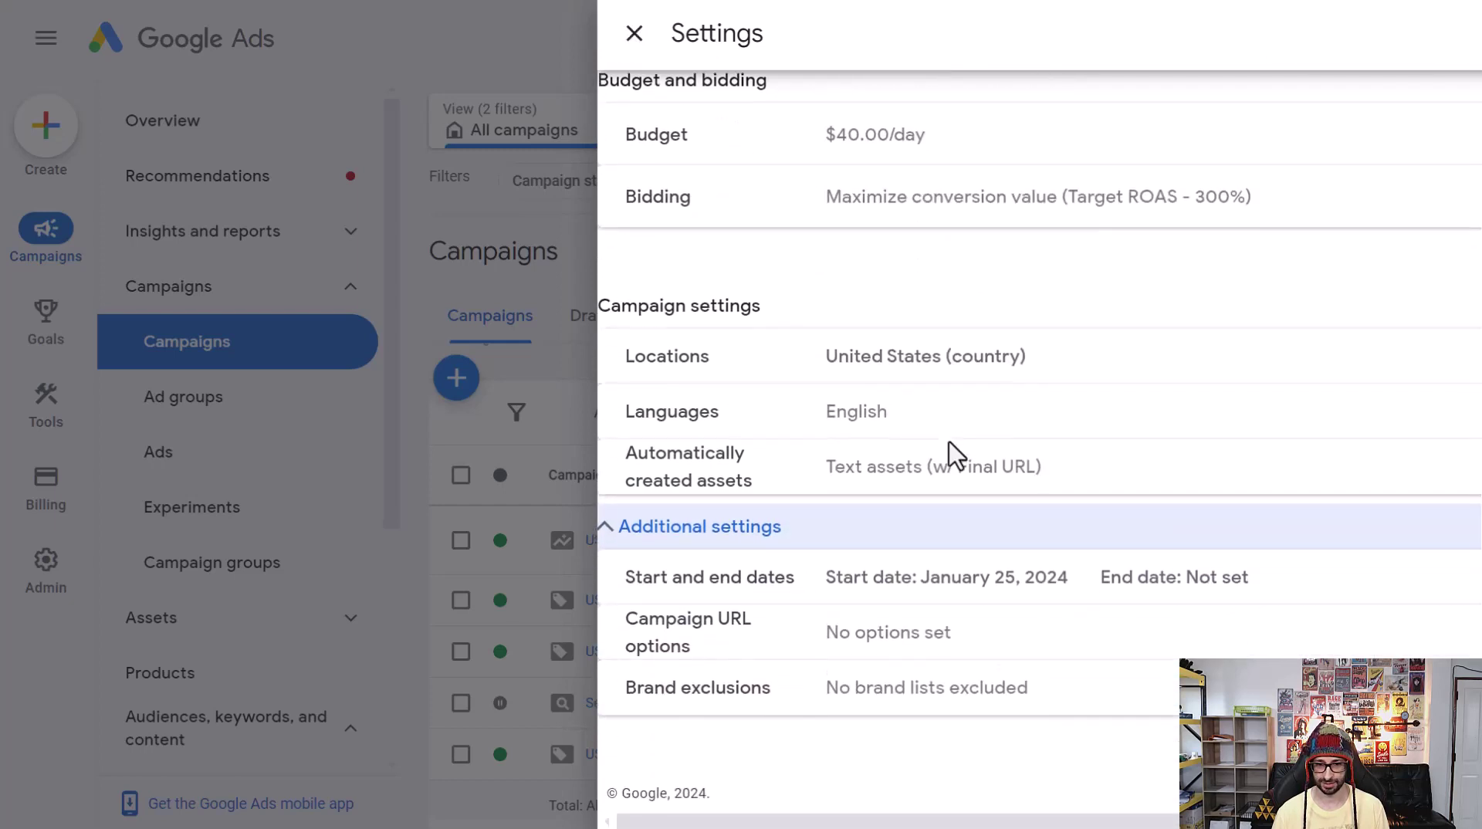
pyautogui.click(849, 707)
pyautogui.scroll(-3, 915, 552)
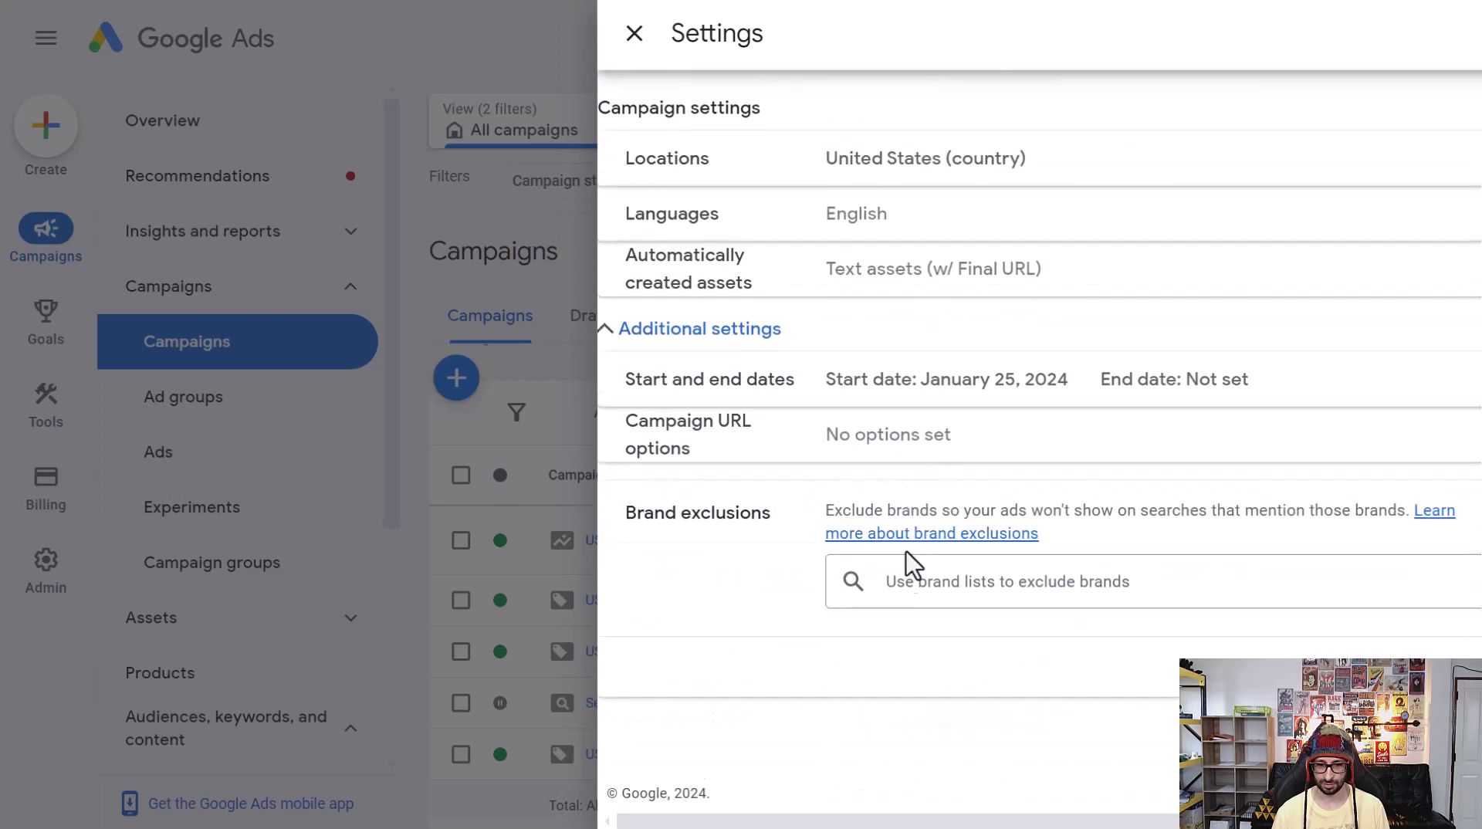
# Step: Open the brand list dropdown under Brand exclusions, which shows no lists exist yet
pyautogui.click(900, 591)
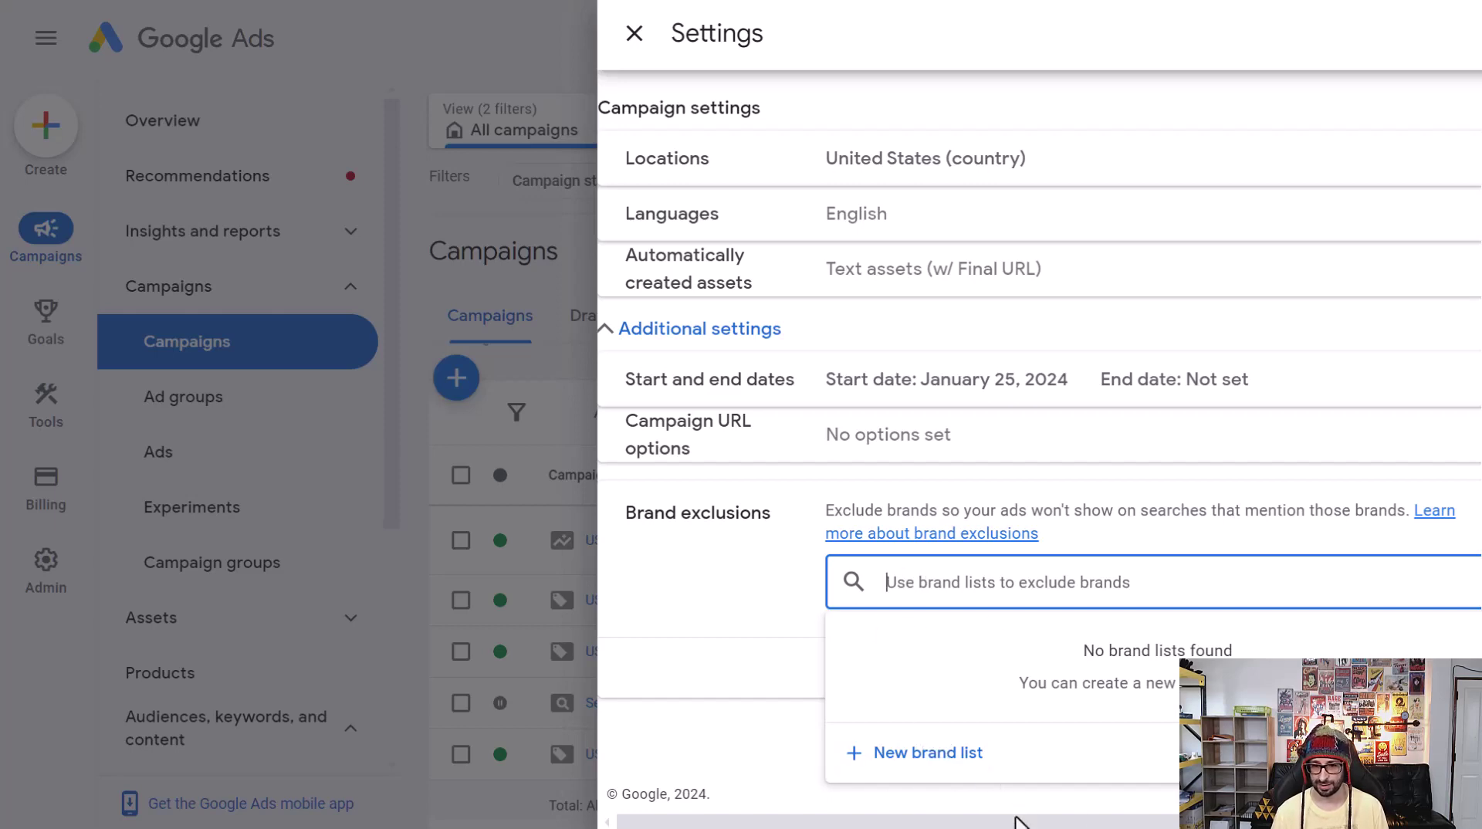
# Step: Start a new brand list named 'test' and search brands for 'test'
pyautogui.click(896, 767)
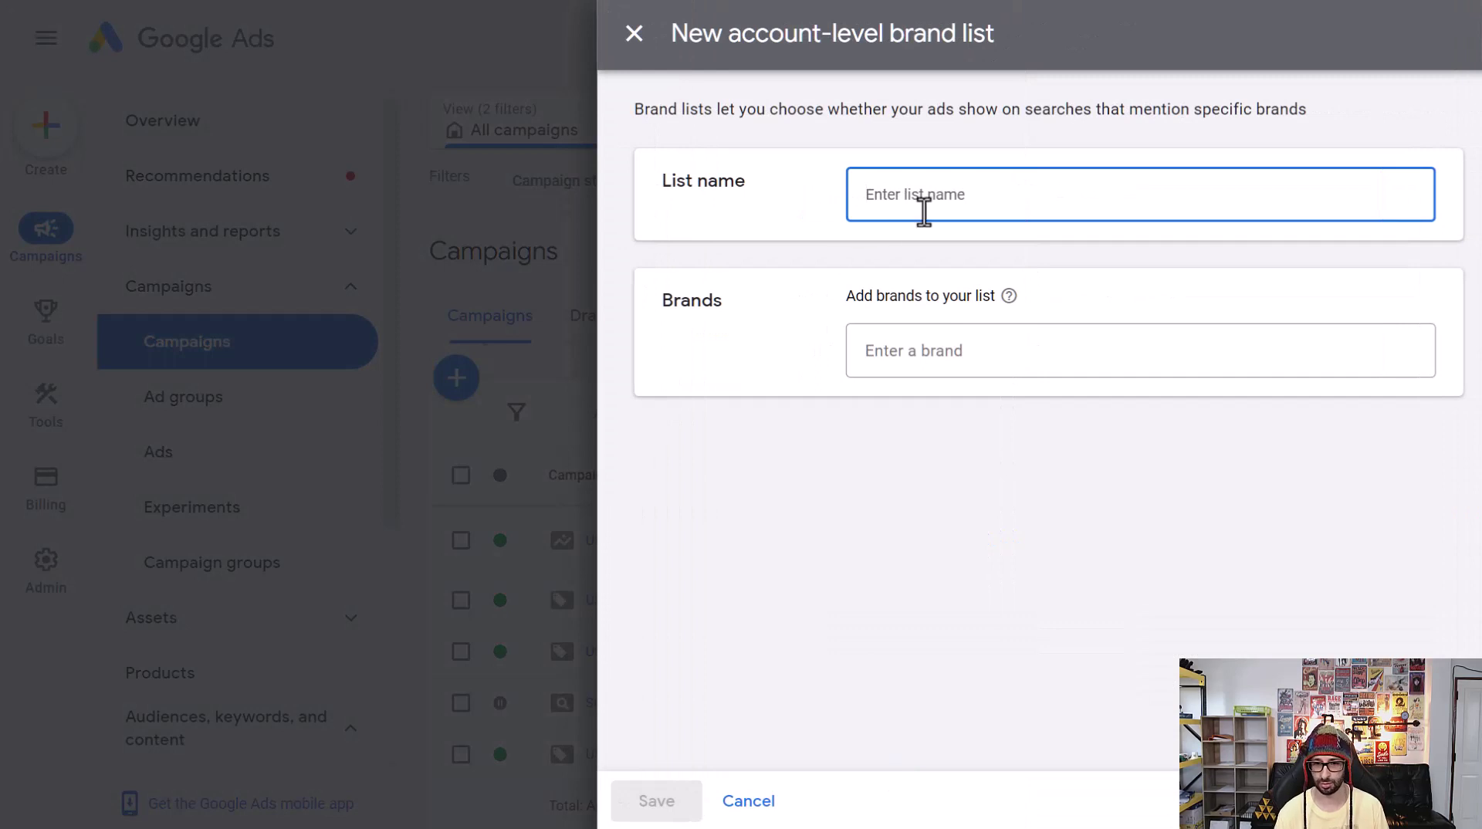
pyautogui.write('test')
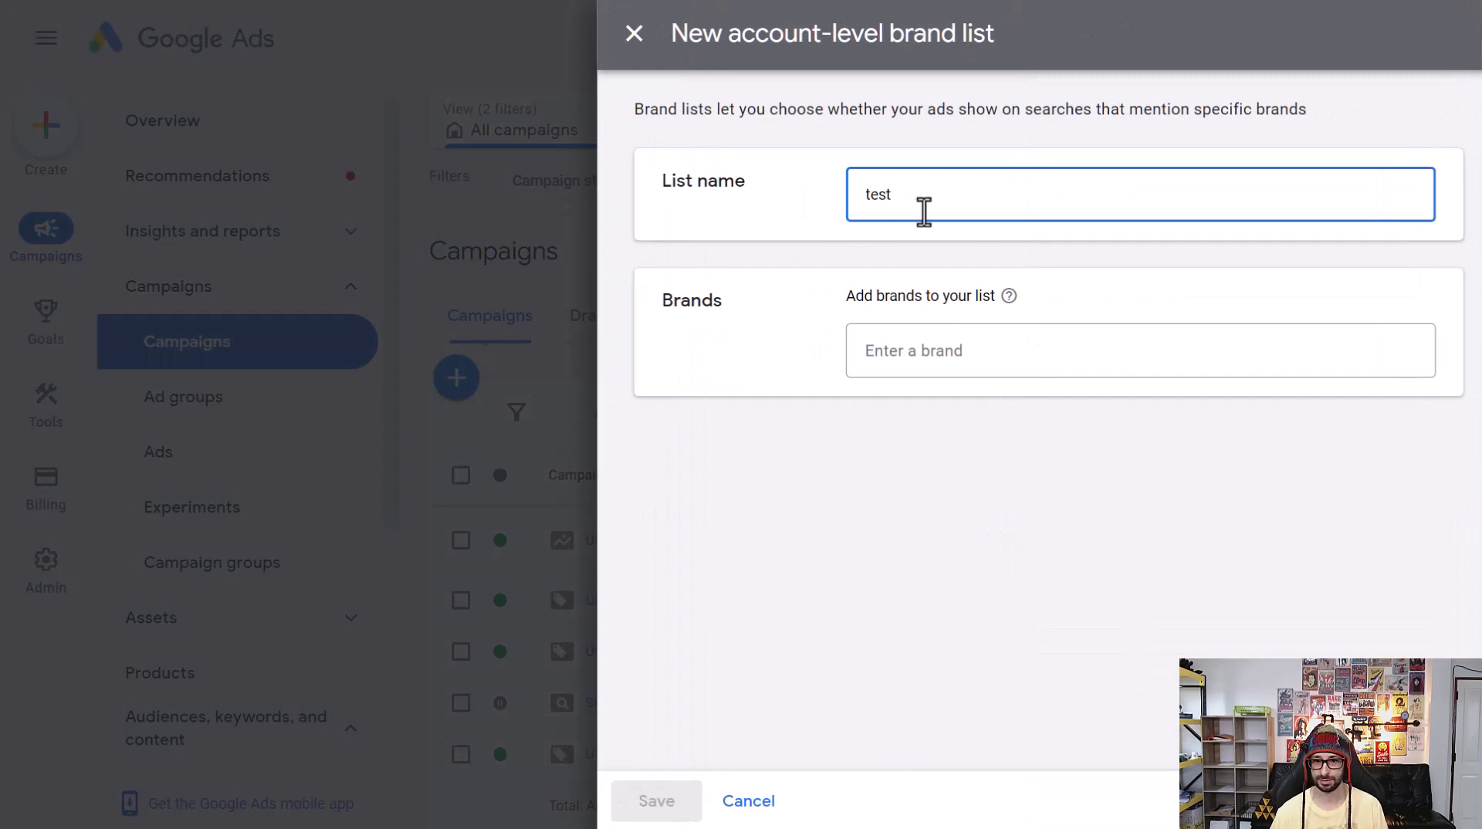
pyautogui.click(913, 349)
pyautogui.write('tst')
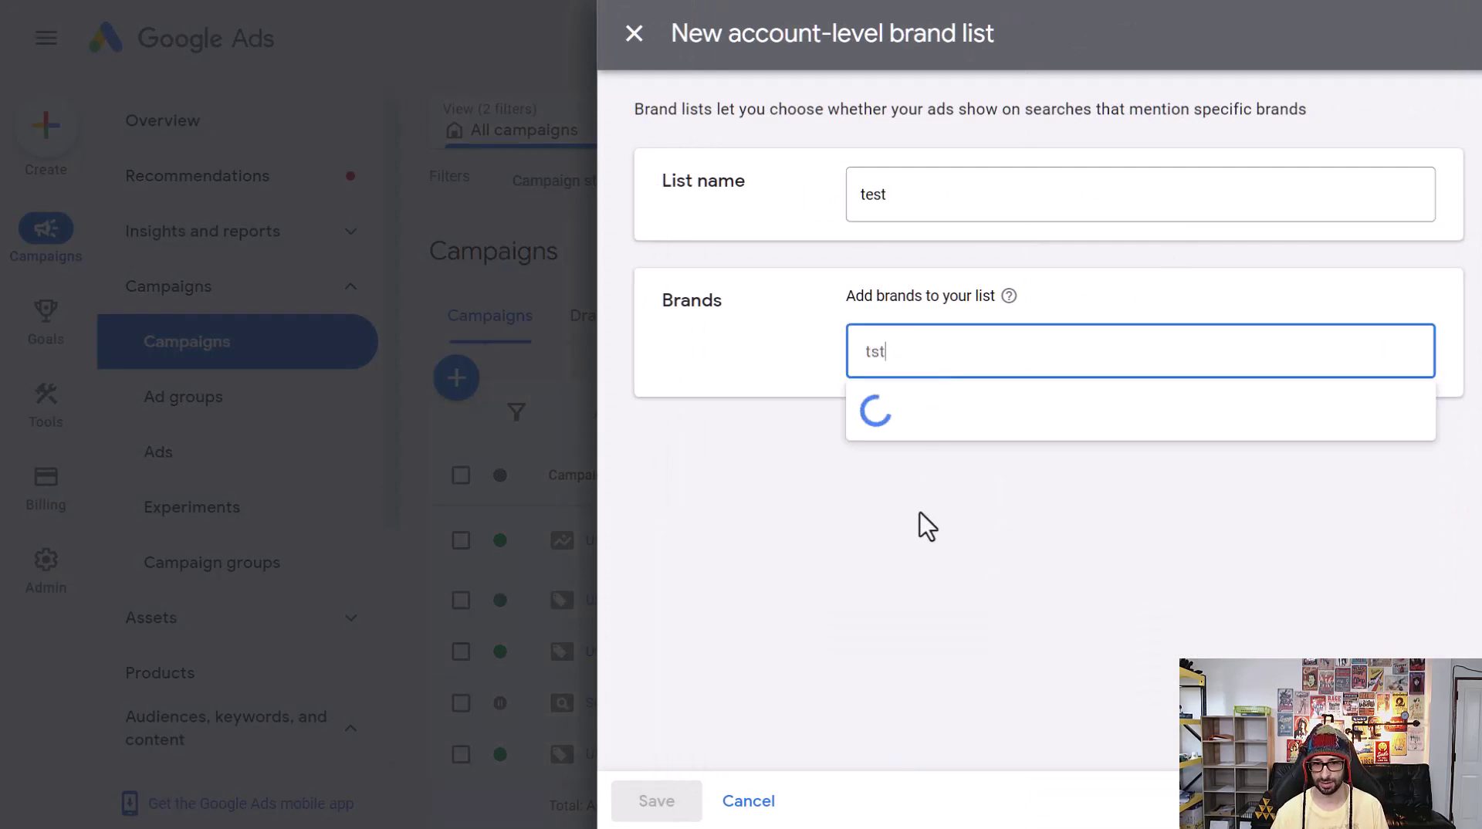
pyautogui.press('BackSpace')
pyautogui.press('BackSpace')
pyautogui.write('est')
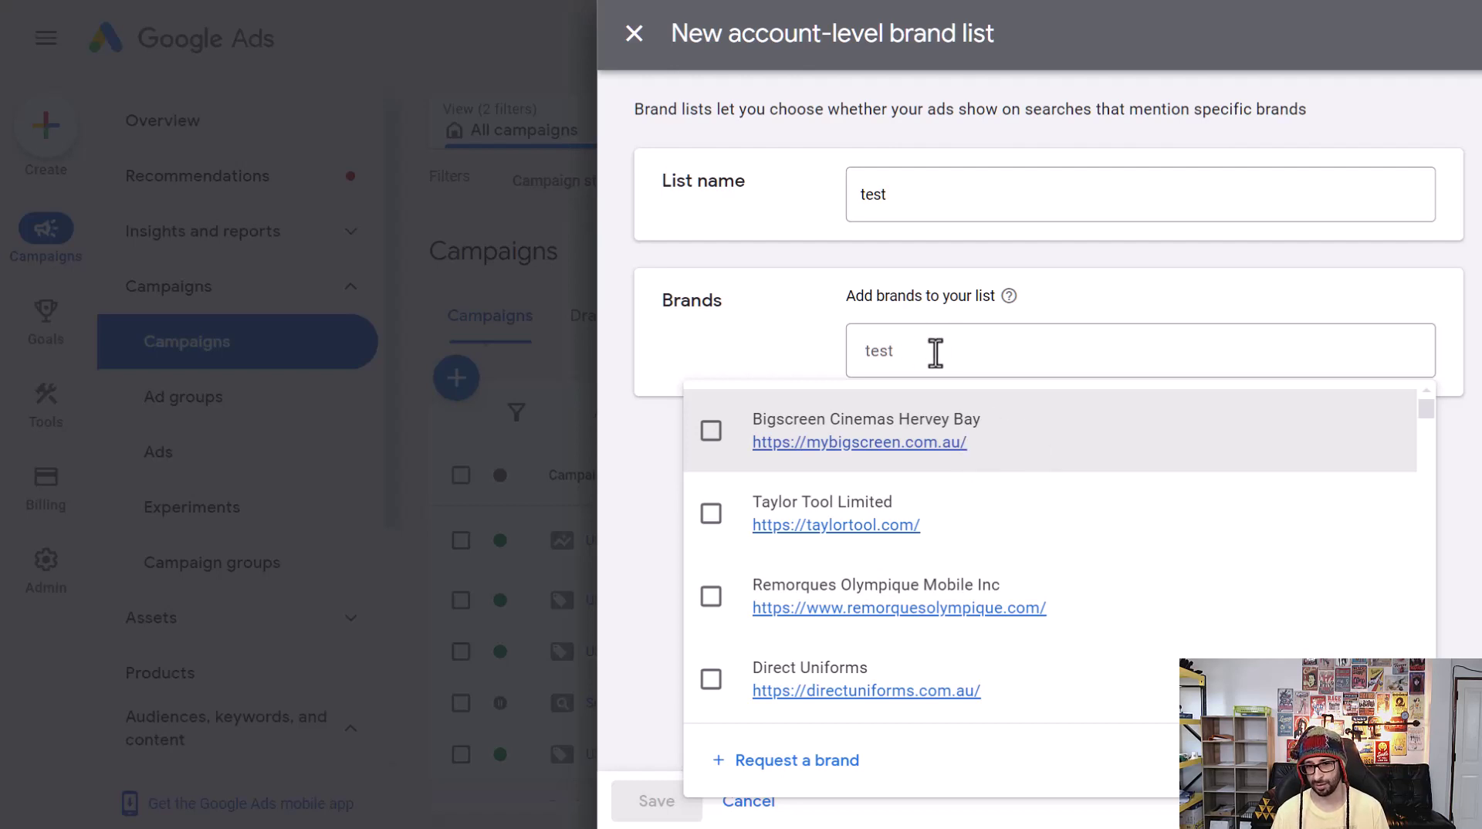
pyautogui.click(869, 468)
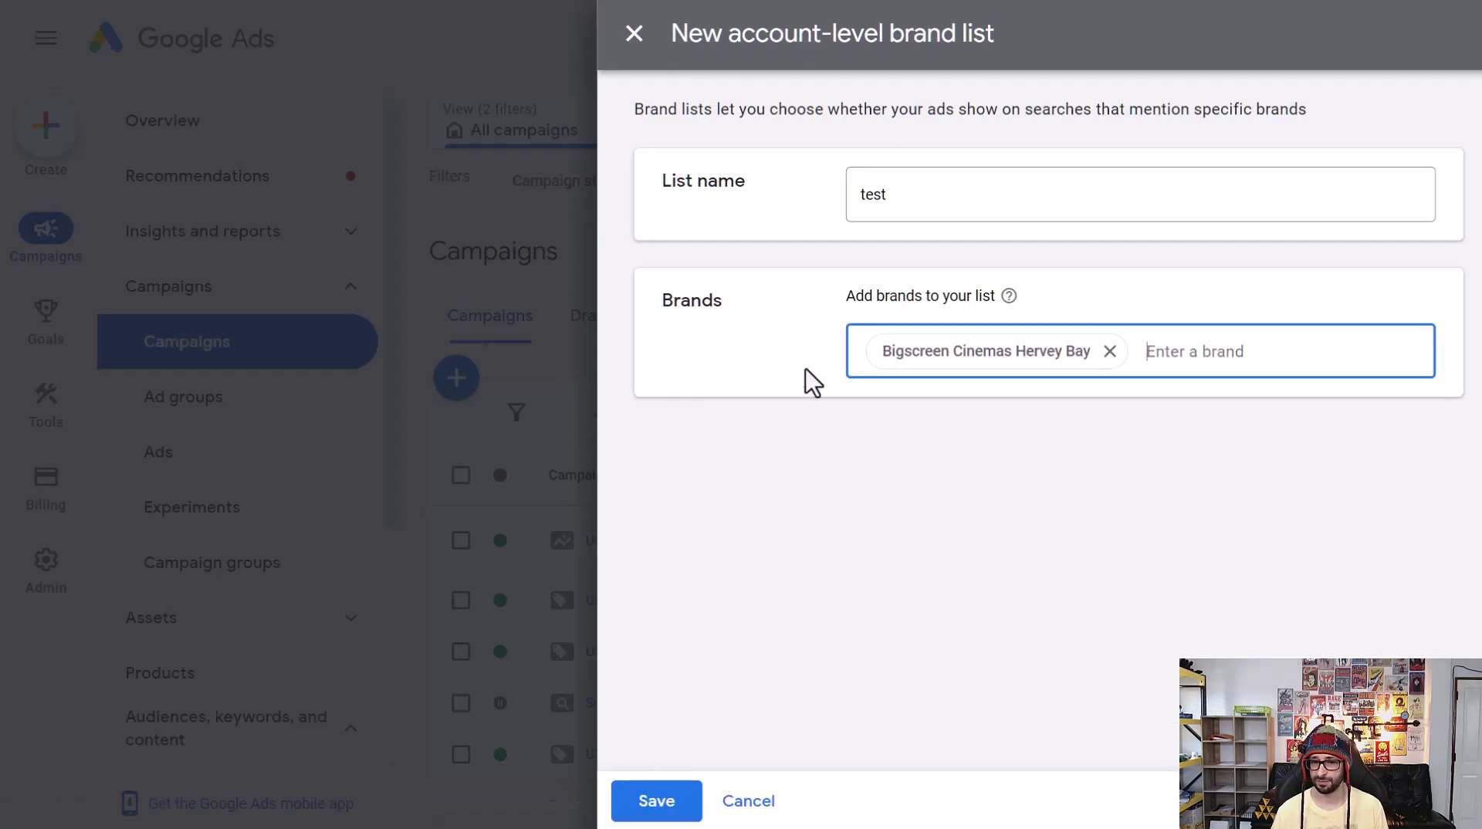